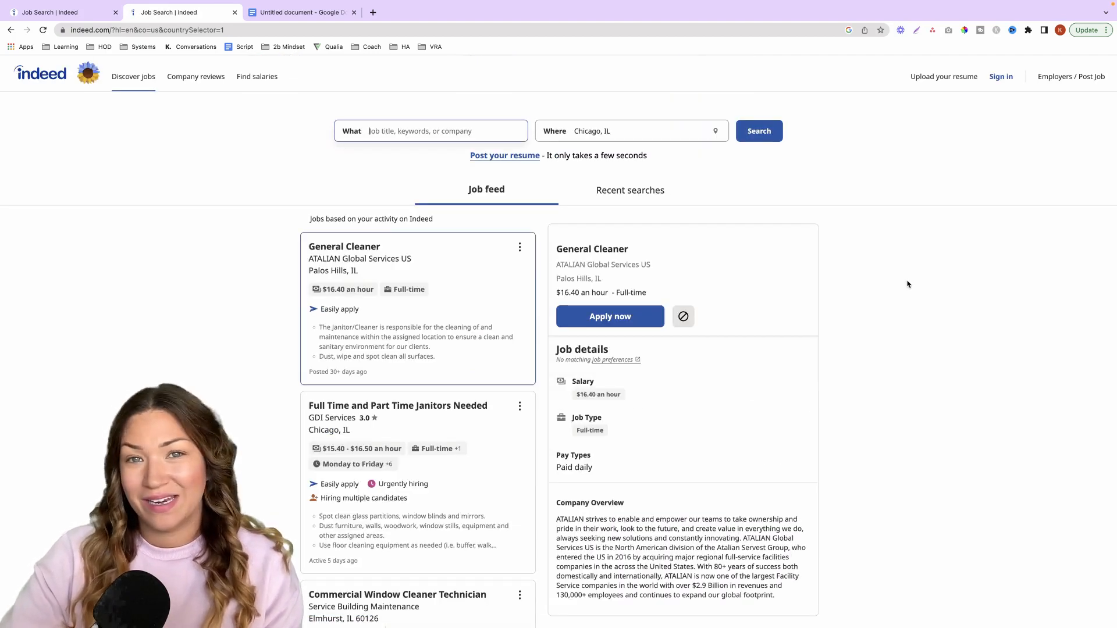
- Open the employer job-posting site, sign in with a Google account and choose Employer as the account type
{"action": "left_click", "coordinate": [1073, 77]}
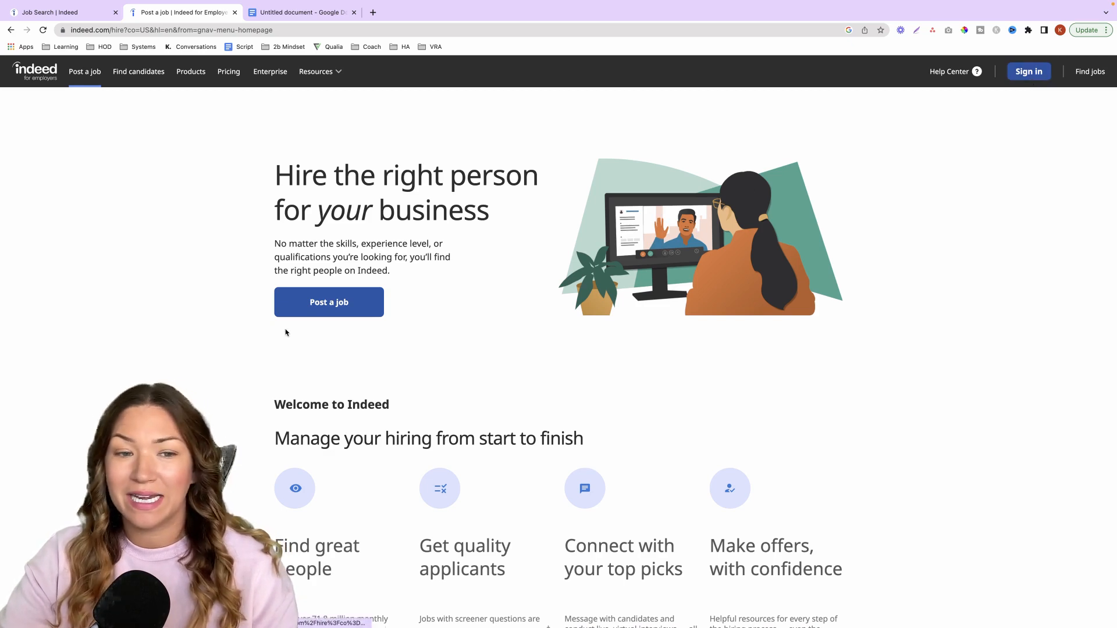
{"action": "left_click", "coordinate": [382, 308]}
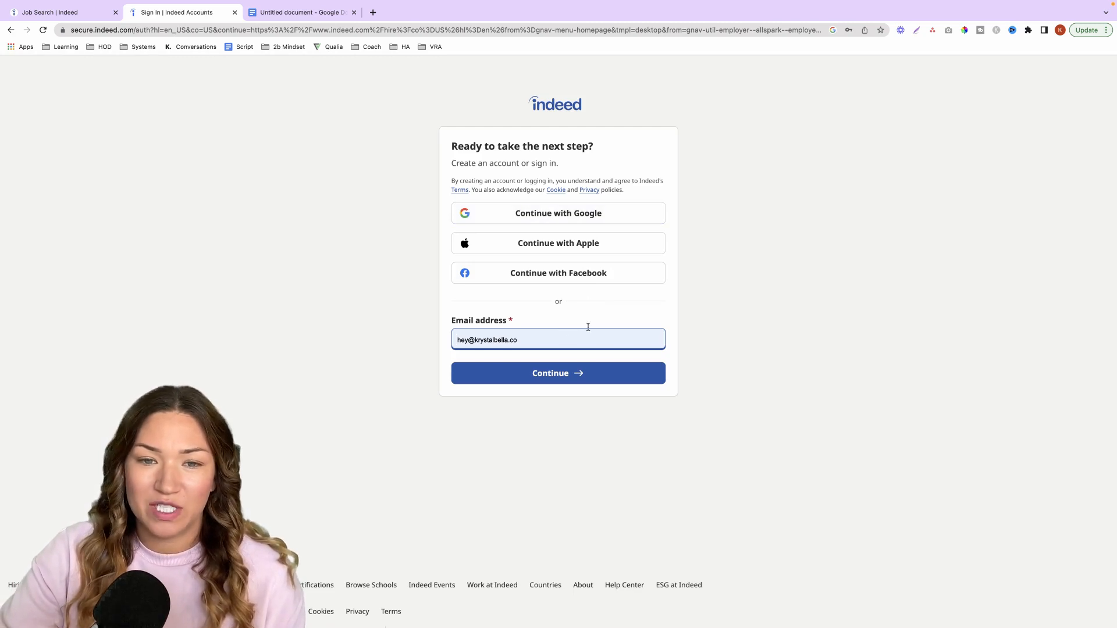
{"action": "left_click", "coordinate": [596, 217]}
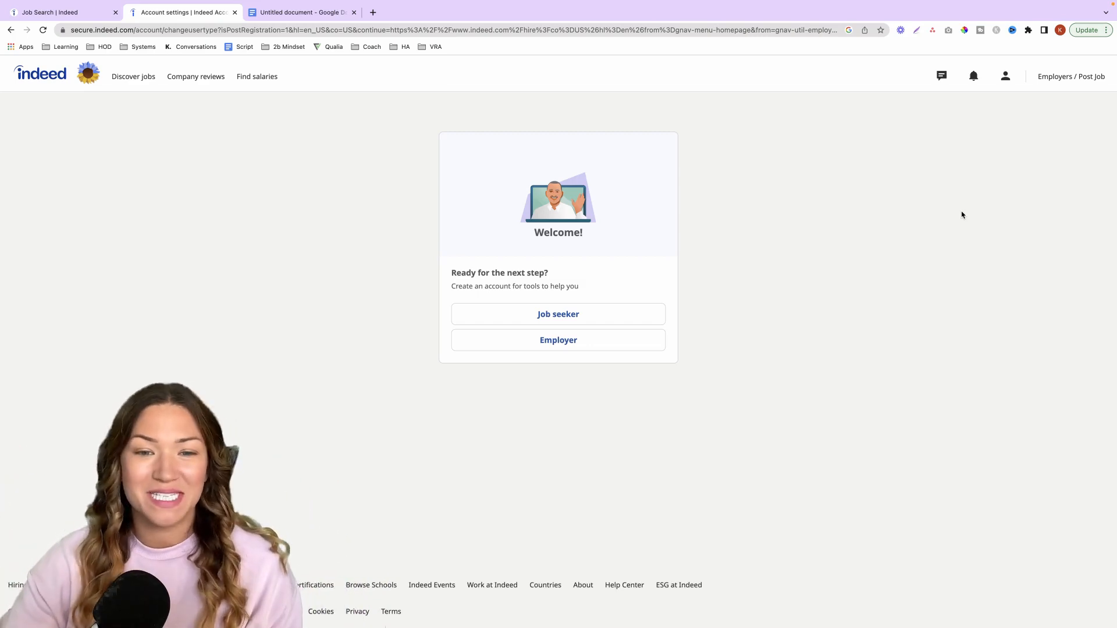
{"action": "left_click", "coordinate": [551, 342]}
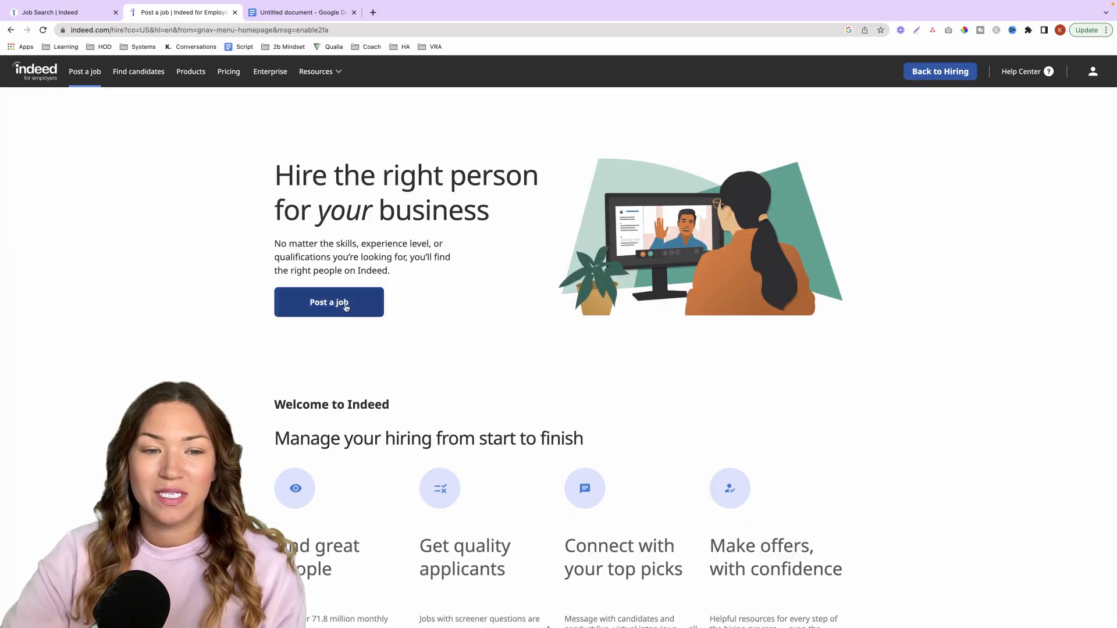
- Start posting a job and create the employer account with company name Krystal Clear Cleaning, 1 to 49 employees and the contact's full name
{"action": "left_click", "coordinate": [345, 307]}
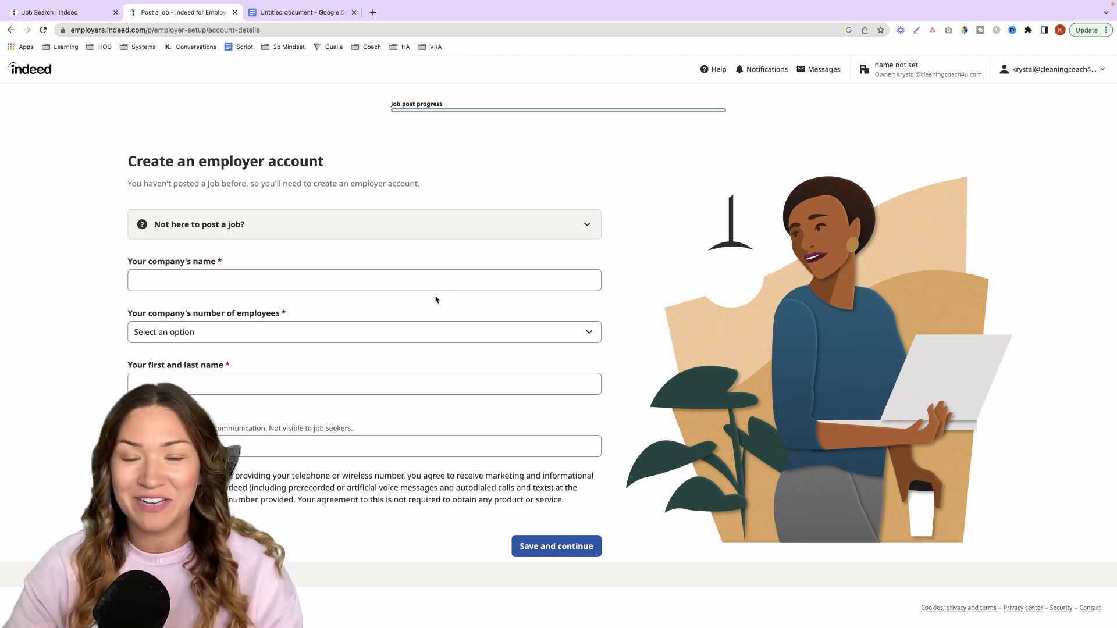
{"action": "left_click", "coordinate": [243, 278]}
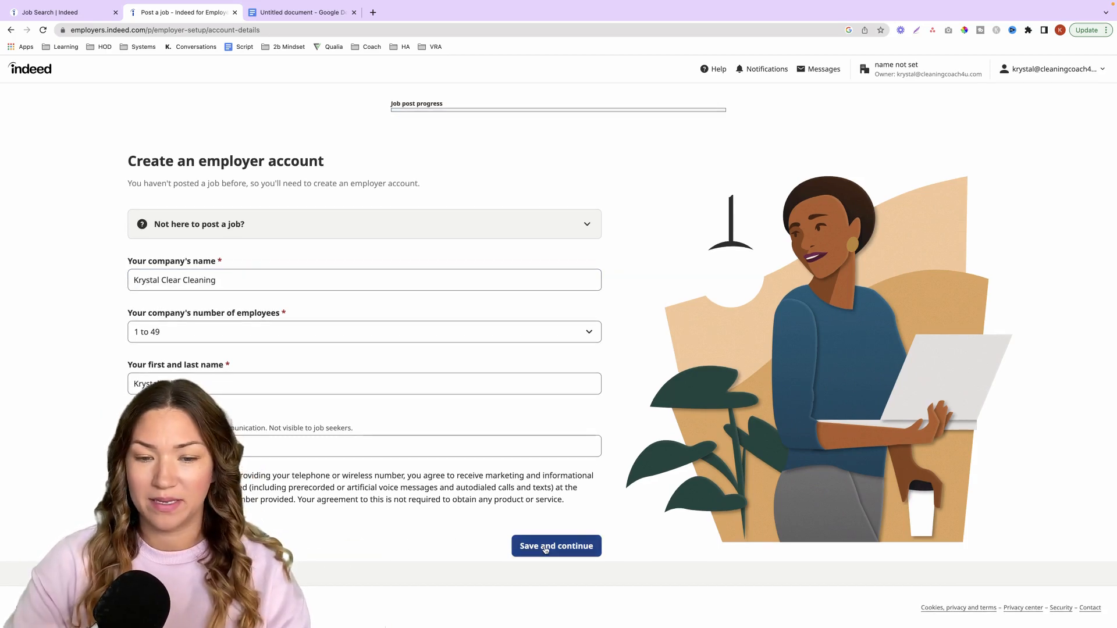
{"action": "left_click", "coordinate": [557, 546]}
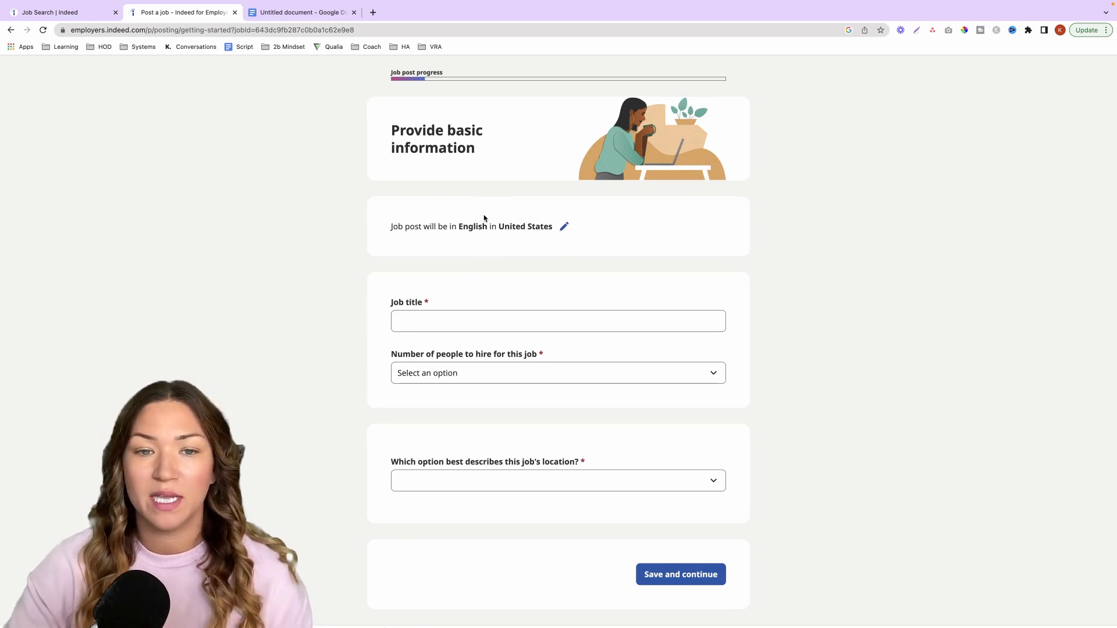
- Check the job post's language and country settings, and set the job title to House Cleaner
{"action": "left_click", "coordinate": [565, 229]}
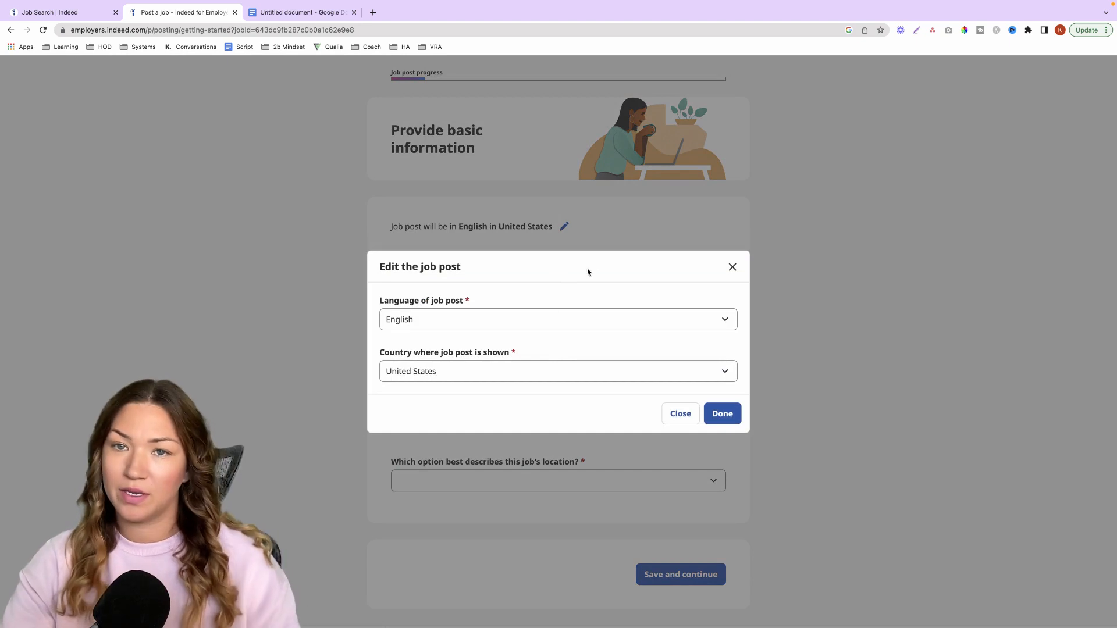
{"action": "left_click", "coordinate": [731, 269]}
{"action": "left_click", "coordinate": [588, 319]}
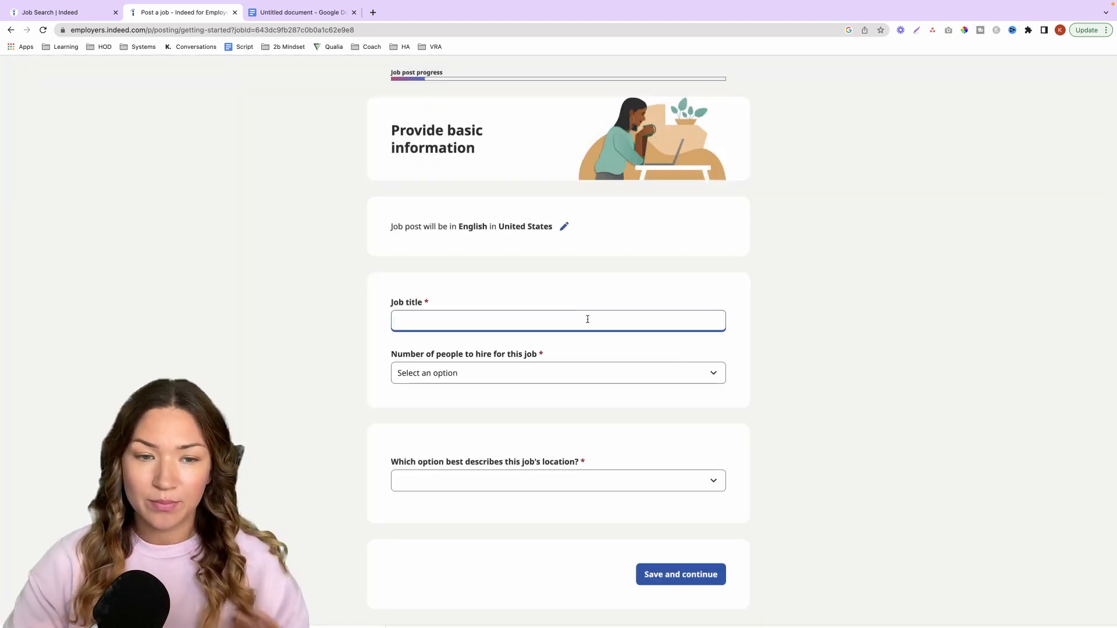
{"action": "type", "text": "House "}
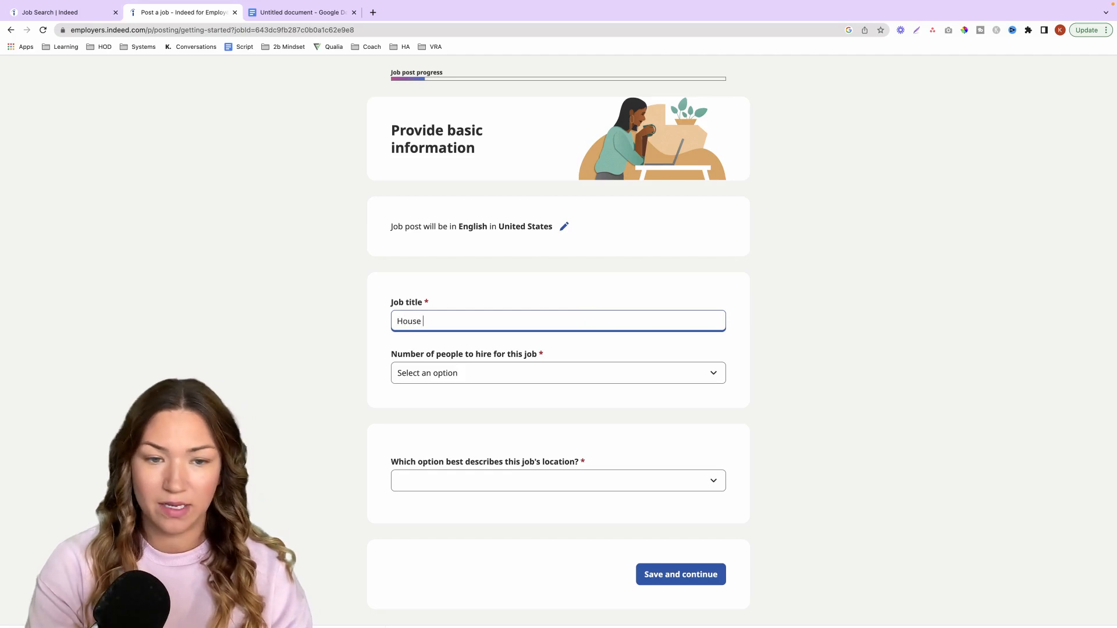
{"action": "type", "text": "Cleaner"}
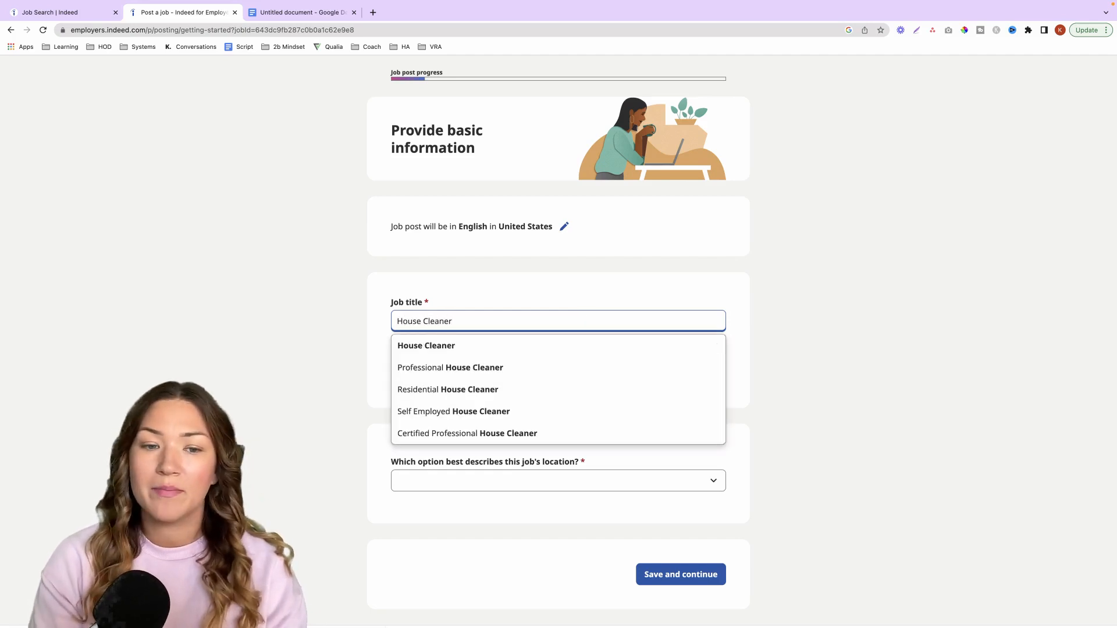
{"action": "left_click", "coordinate": [563, 347]}
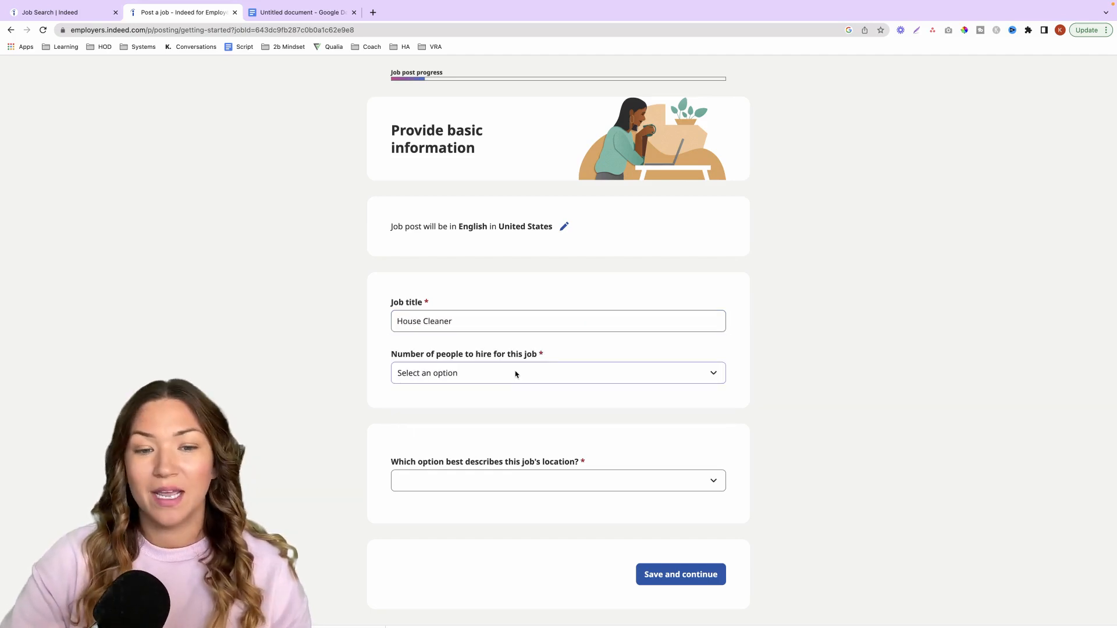
- Specify an ongoing need to fill the role and set the job location to a general location within a limited area, San Jose, CA
{"action": "left_click", "coordinate": [515, 375]}
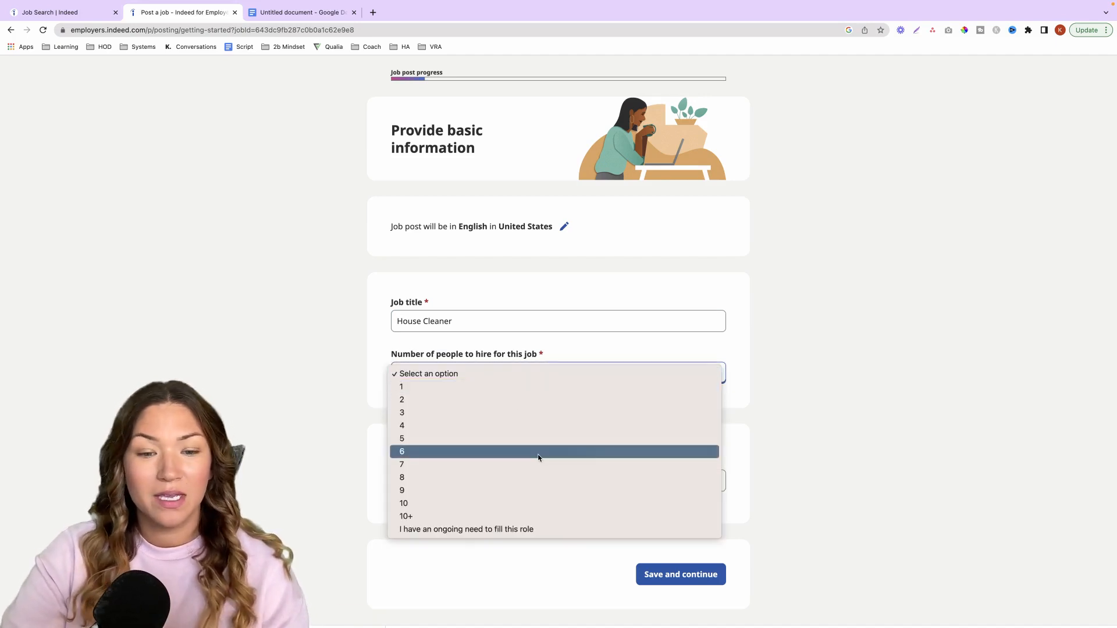
{"action": "left_click", "coordinate": [531, 528]}
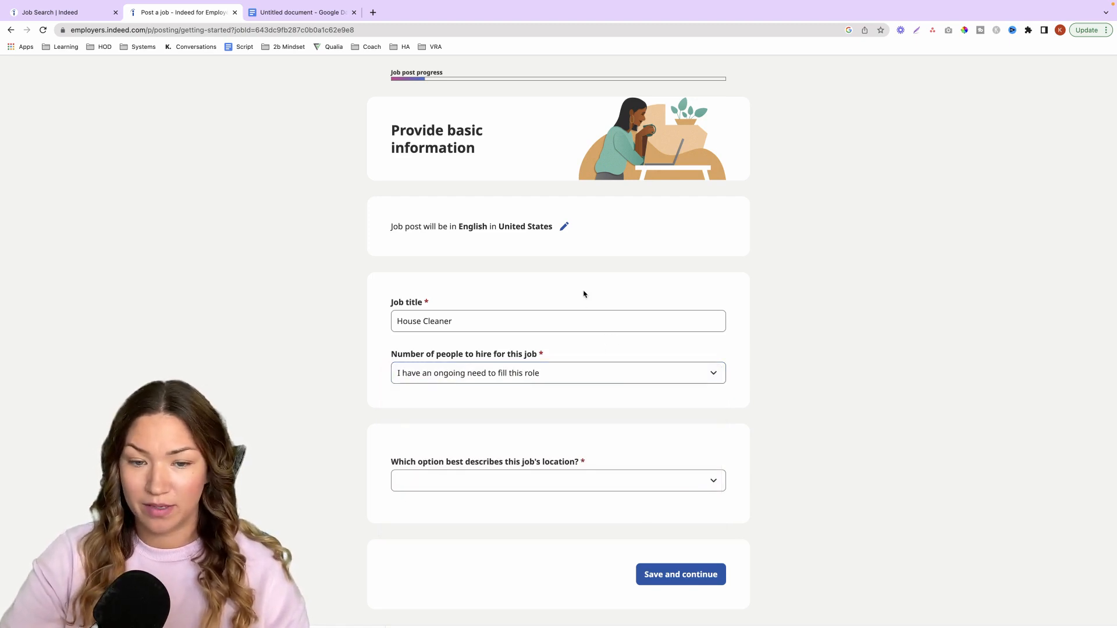
{"action": "scroll", "coordinate": [585, 296], "scroll_direction": "down", "scroll_amount": 1}
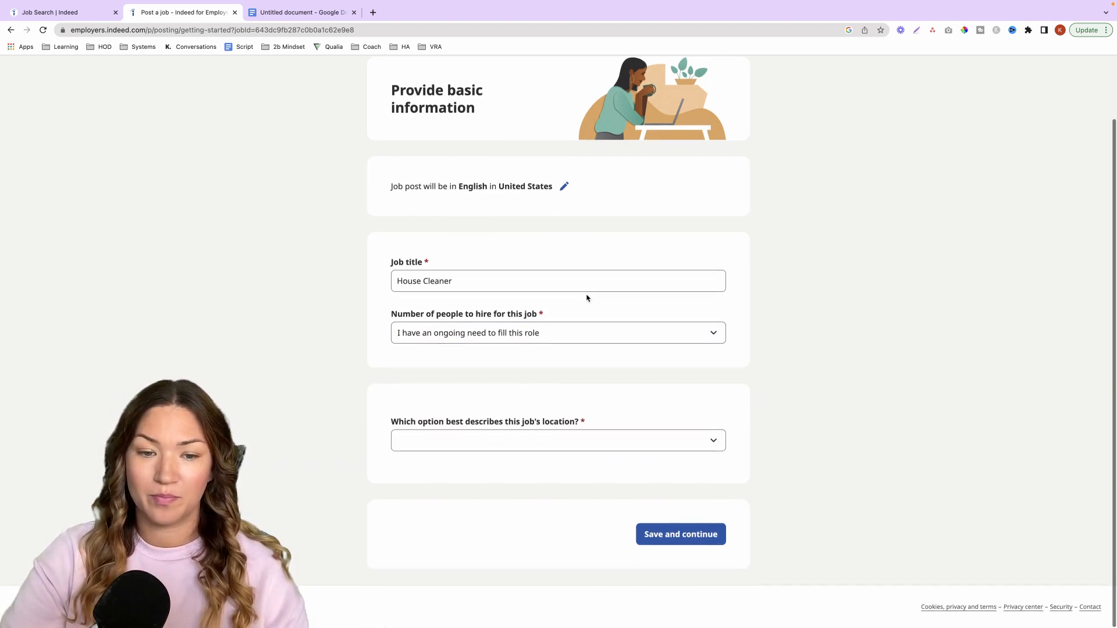
{"action": "left_click", "coordinate": [515, 438]}
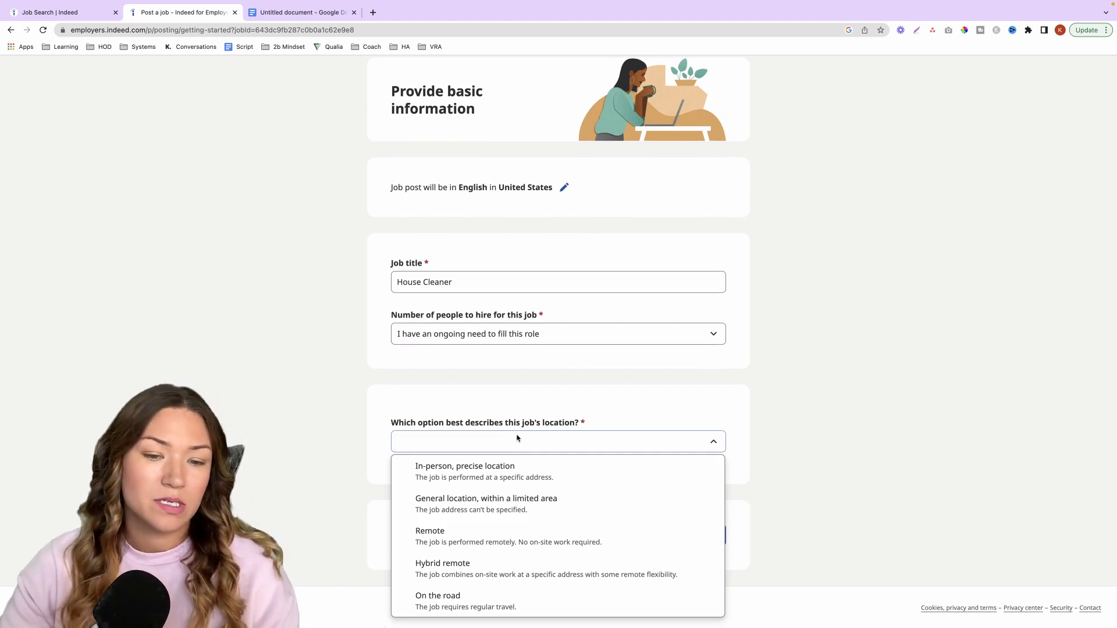
{"action": "left_click", "coordinate": [570, 501]}
{"action": "left_click", "coordinate": [523, 486]}
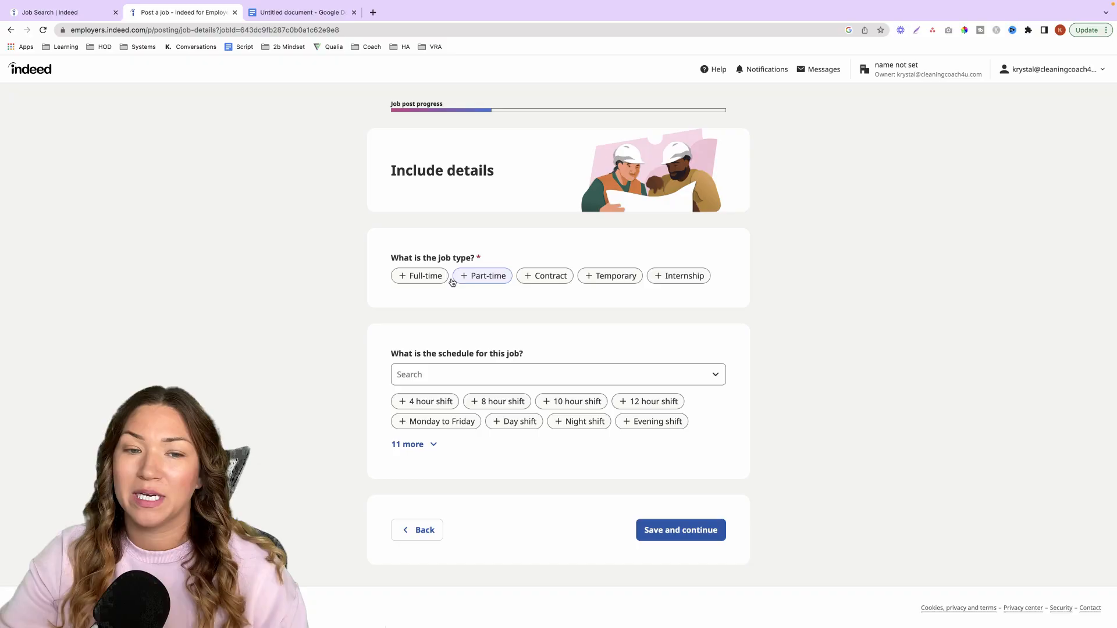
- Set job type Part-time and schedule 8 hour shift, Monday to Friday, Day shift, Weekend availability and Choose your own hours, and save the details
{"action": "left_click", "coordinate": [480, 277]}
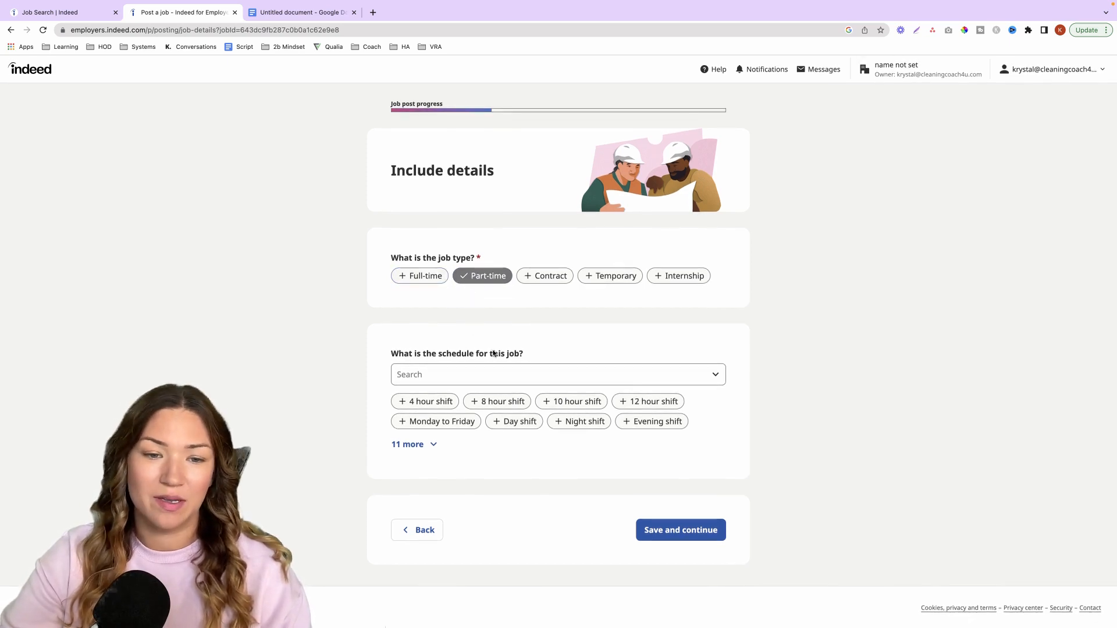
{"action": "left_click", "coordinate": [415, 444]}
{"action": "scroll", "coordinate": [460, 373], "scroll_direction": "down", "scroll_amount": 2}
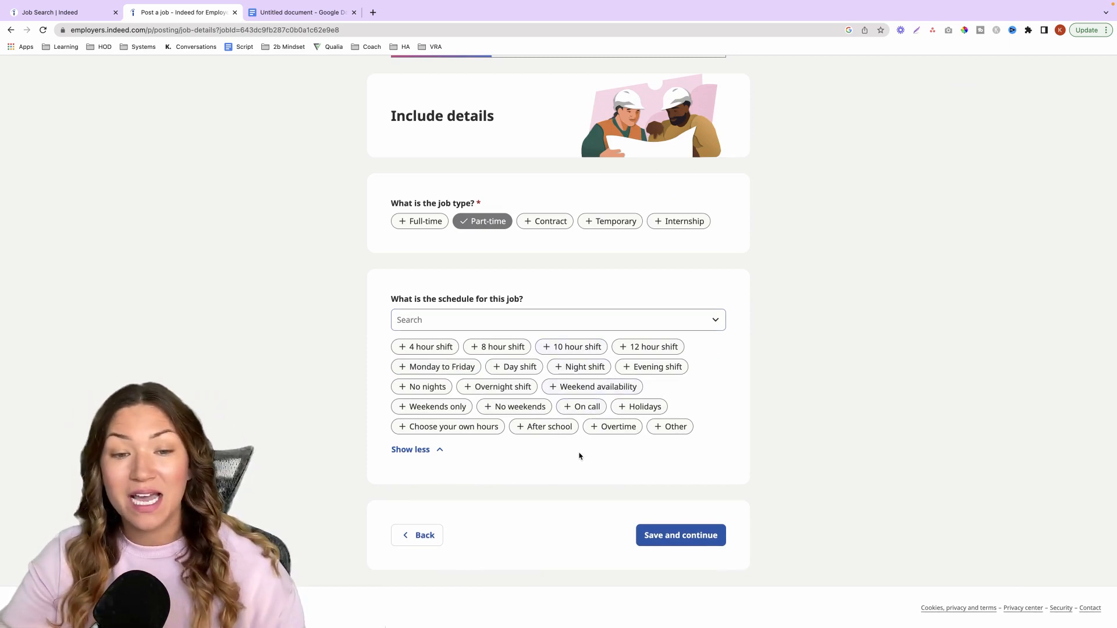
{"action": "left_click", "coordinate": [681, 535]}
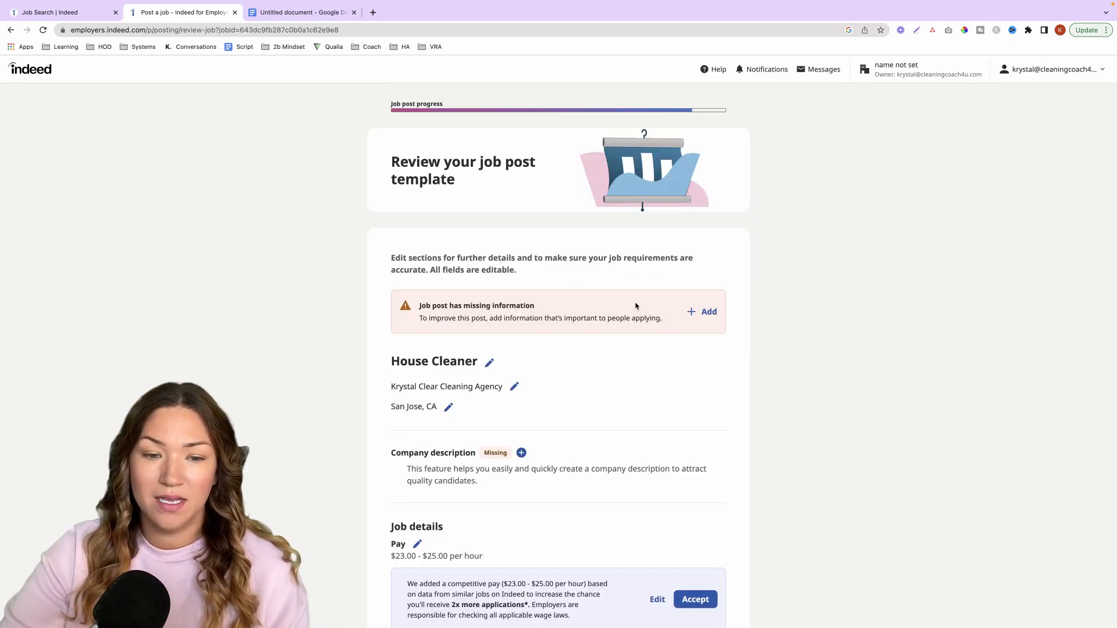
- Start a company description with the goal "To reach 10,000 new clients and help create a cleaner world."
{"action": "scroll", "coordinate": [629, 314], "scroll_direction": "down", "scroll_amount": 3}
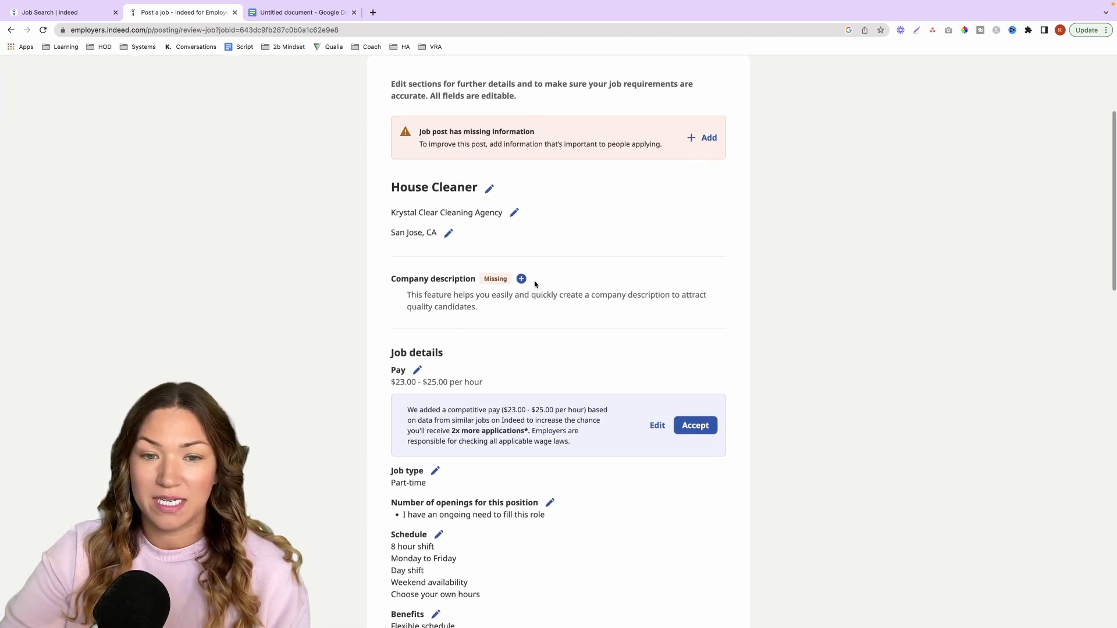
{"action": "left_click", "coordinate": [522, 279]}
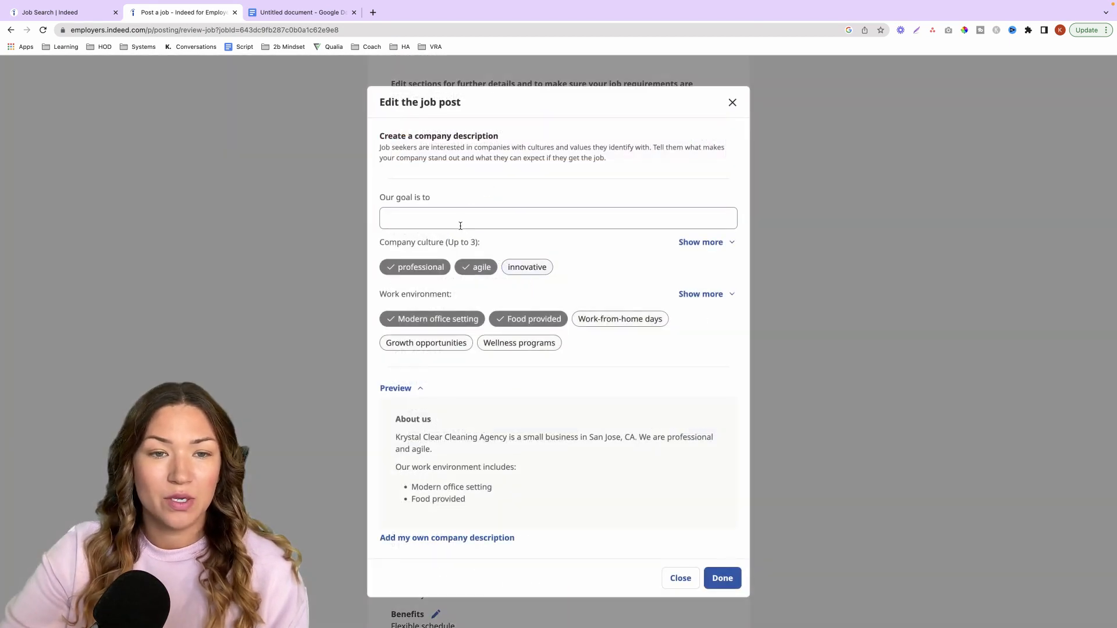
{"action": "left_click", "coordinate": [459, 221]}
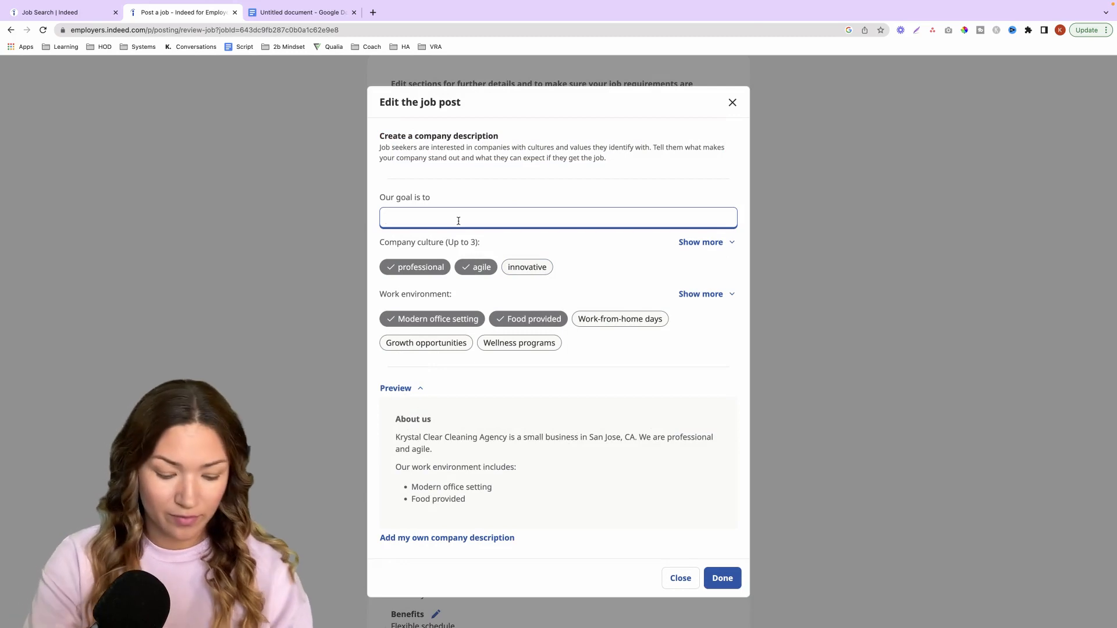
{"action": "type", "text": "To reach 10,000 new clients and help create a cleaner world."}
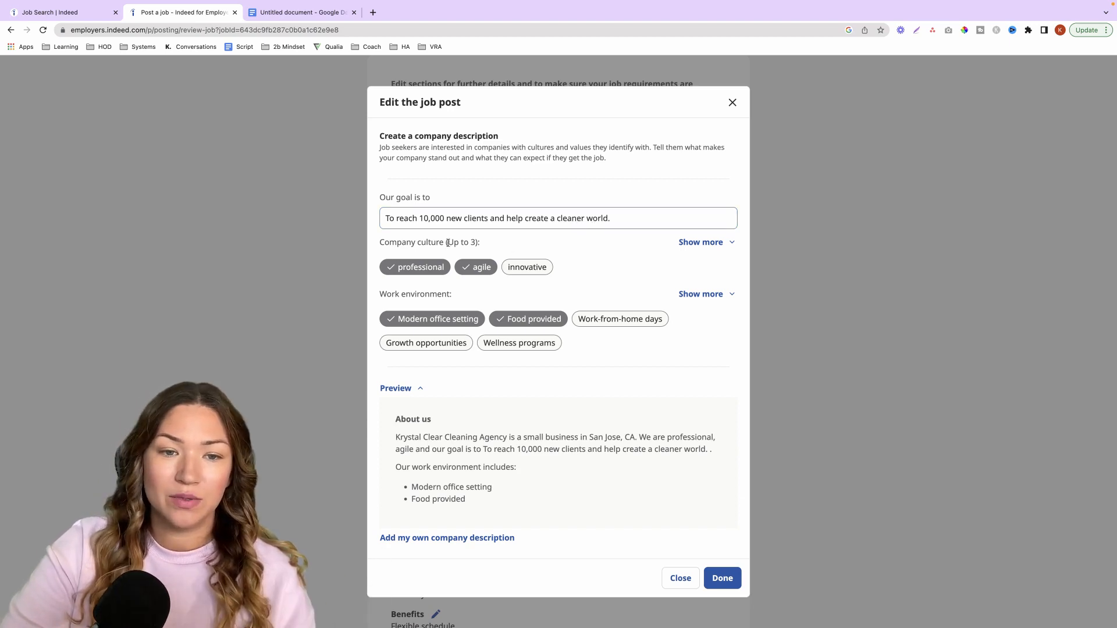
- Set company culture to supportive, engaging and fun, work environment to growth opportunities, relaxed atmosphere and flexible working hours, and save the description as custom text
{"action": "left_click", "coordinate": [693, 246]}
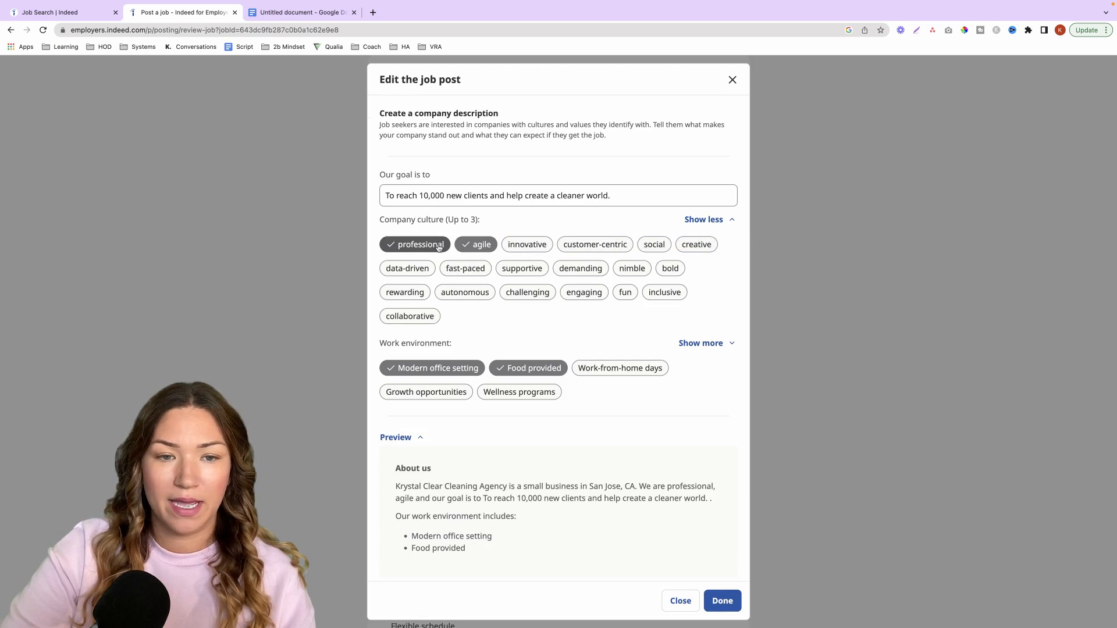
{"action": "left_click", "coordinate": [474, 246]}
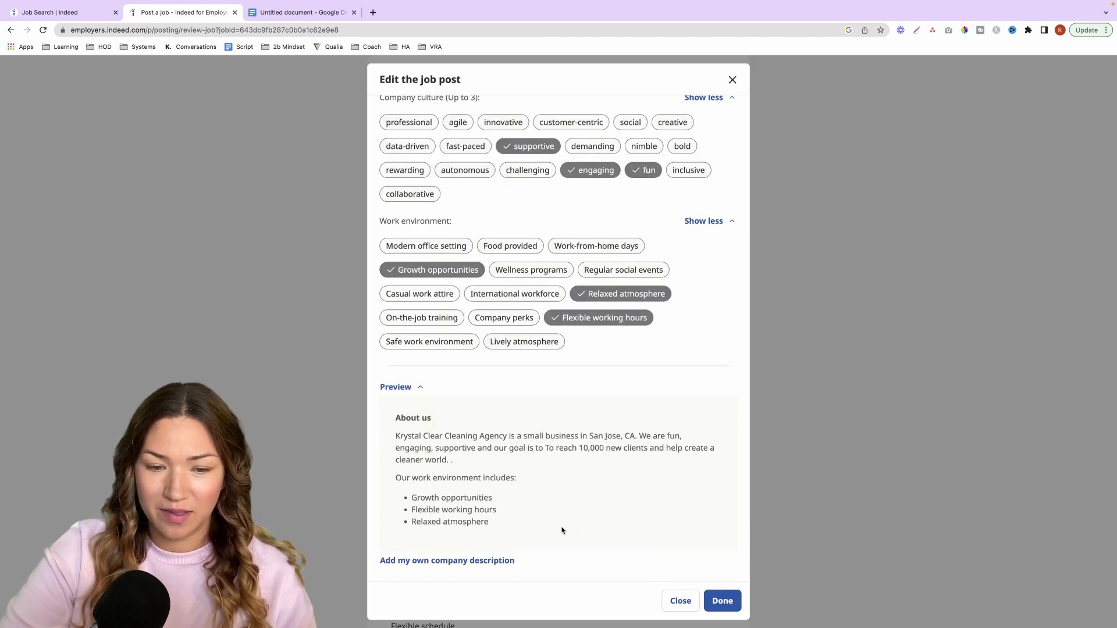
{"action": "left_click", "coordinate": [499, 561]}
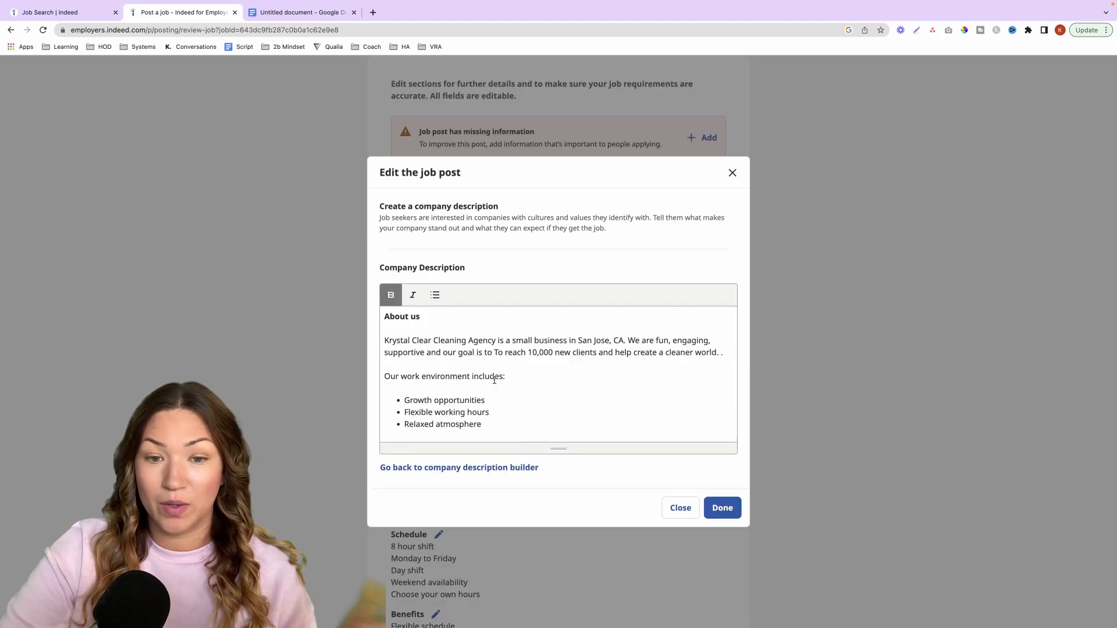
{"action": "left_click", "coordinate": [726, 510]}
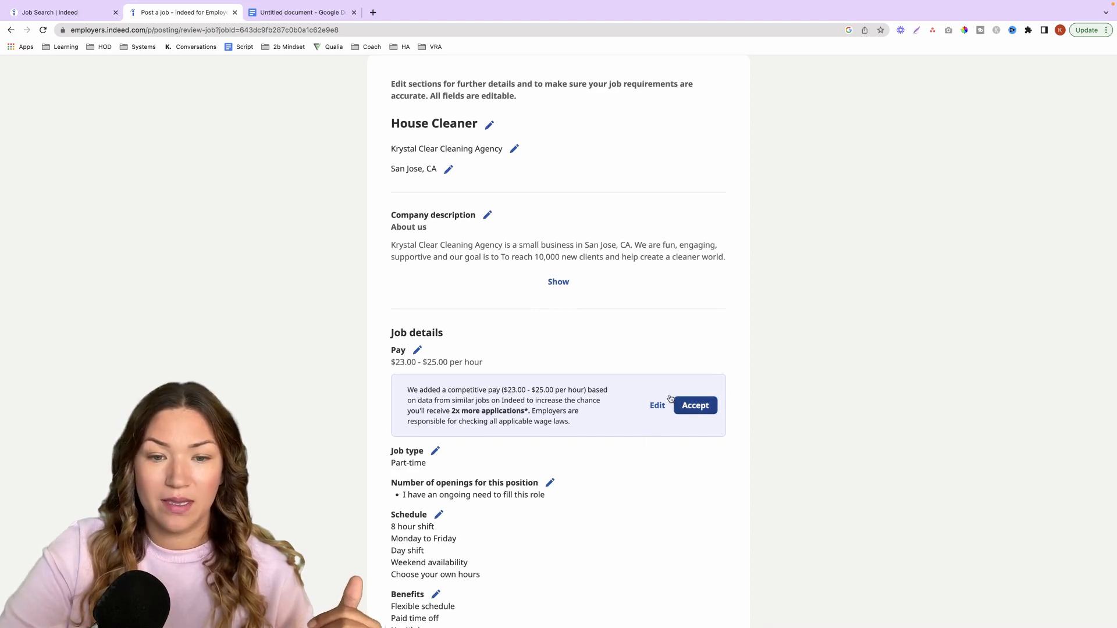
- Add and save a job description listing House Cleaners, pay $23- $25, San Jose, CA and Par Time, removing the text about 5 house cleaners
{"action": "scroll", "coordinate": [592, 393], "scroll_direction": "down", "scroll_amount": 1}
{"action": "scroll", "coordinate": [592, 395], "scroll_direction": "down", "scroll_amount": 2}
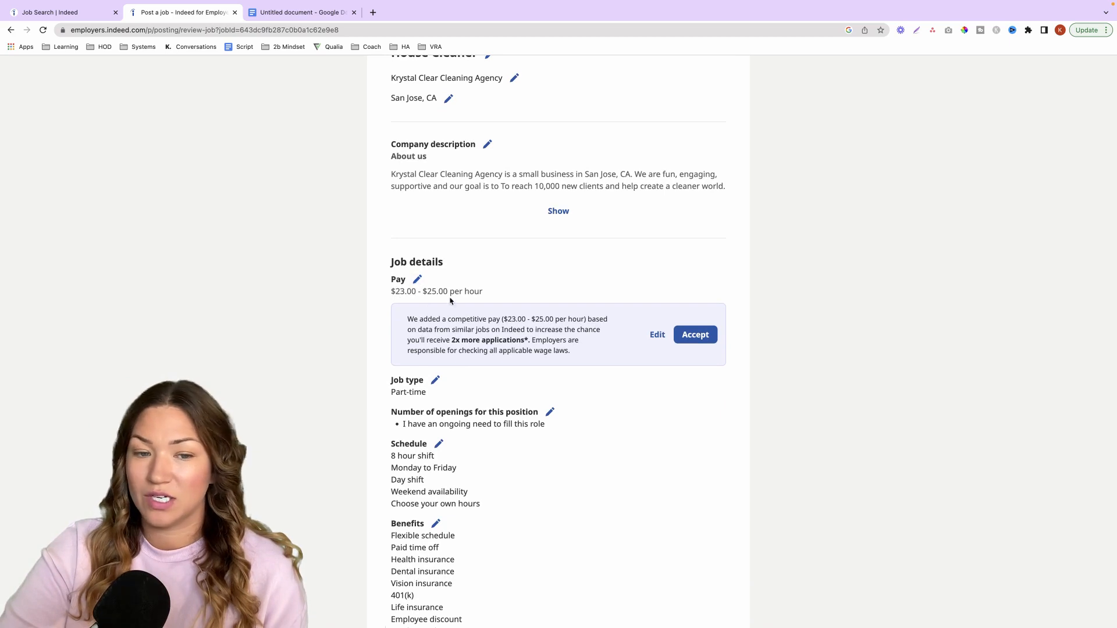
{"action": "scroll", "coordinate": [447, 345], "scroll_direction": "down", "scroll_amount": 7}
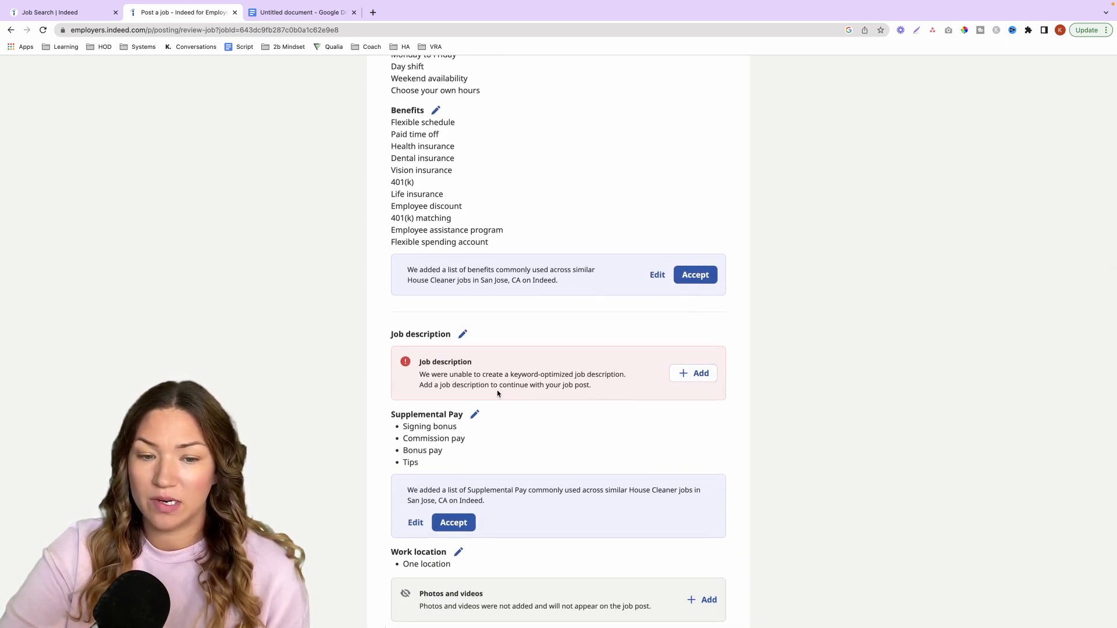
{"action": "scroll", "coordinate": [506, 388], "scroll_direction": "down", "scroll_amount": 1}
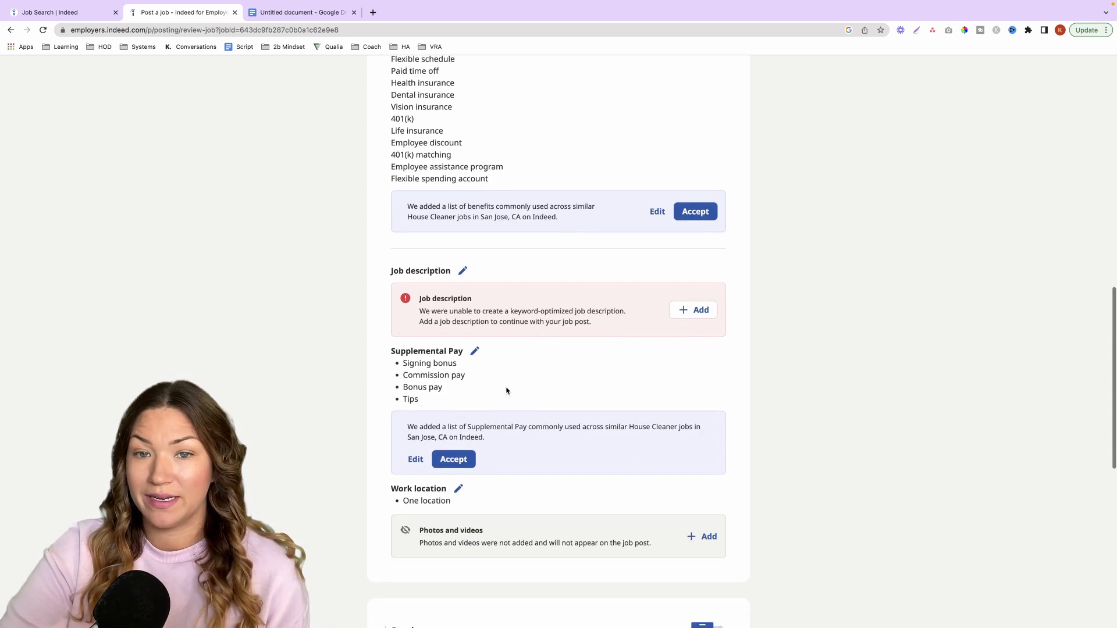
{"action": "left_click", "coordinate": [708, 316]}
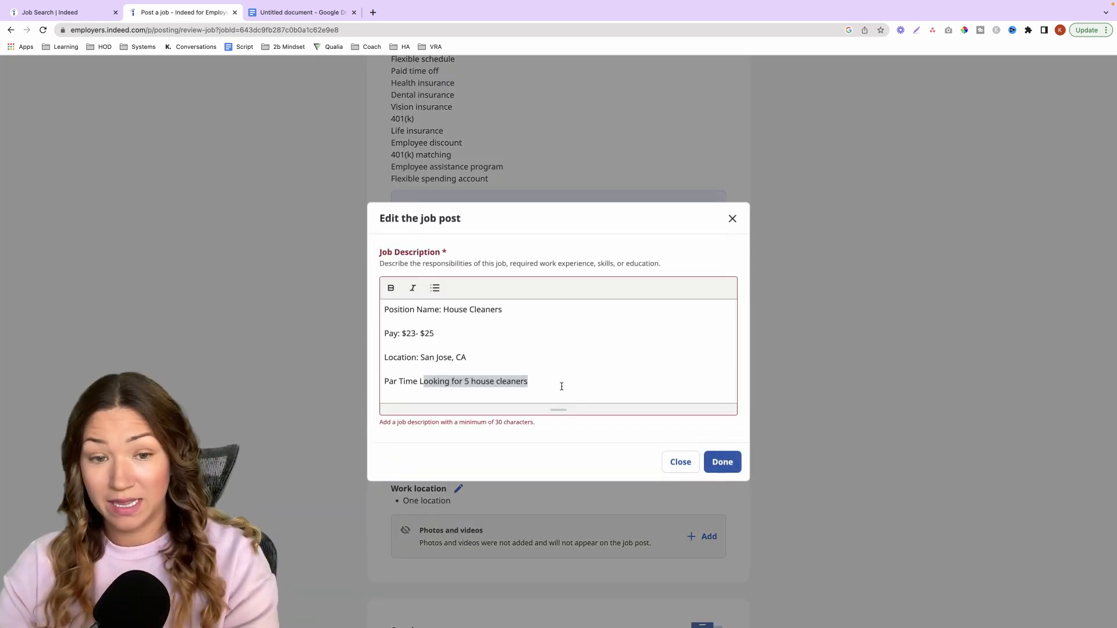
{"action": "key", "text": "BackSpace"}
{"action": "left_click", "coordinate": [723, 461]}
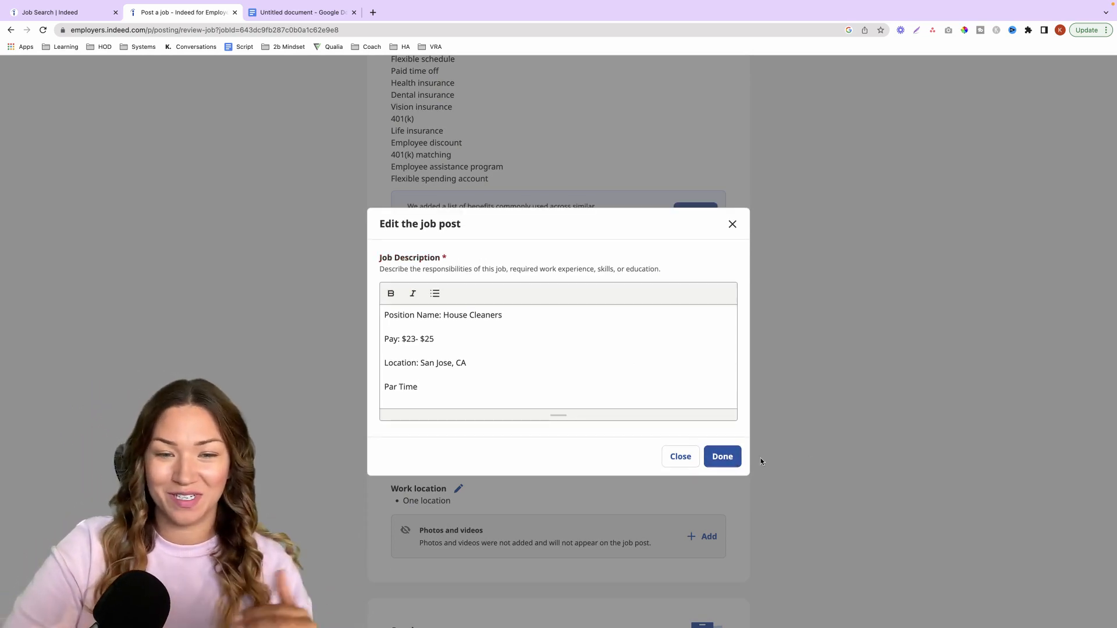
{"action": "left_click", "coordinate": [739, 460]}
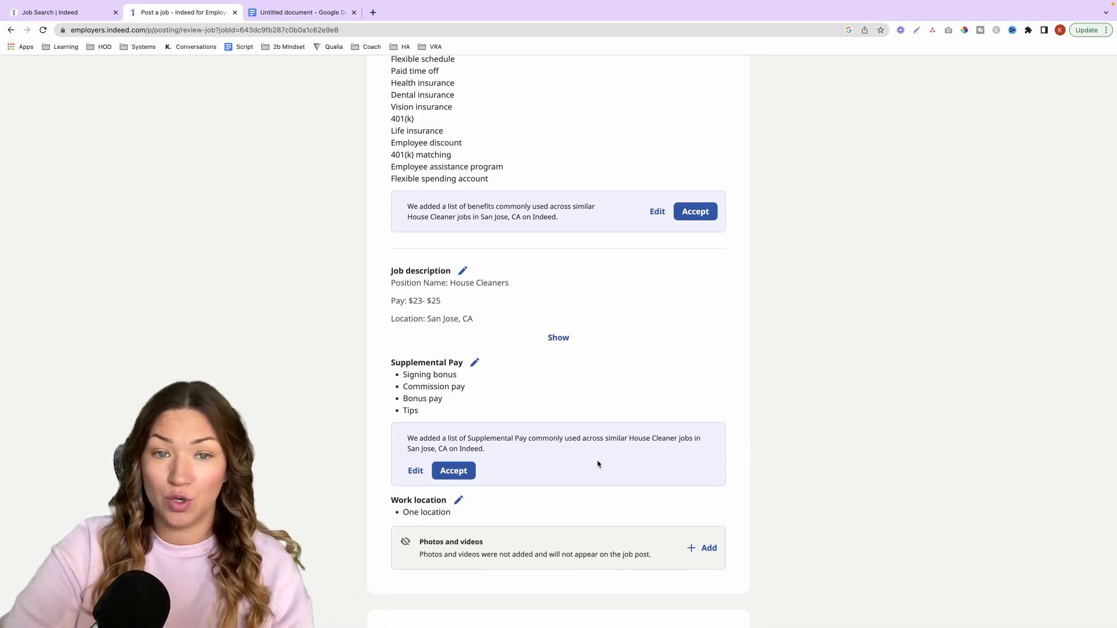
{"action": "scroll", "coordinate": [599, 463], "scroll_direction": "up", "scroll_amount": 4}
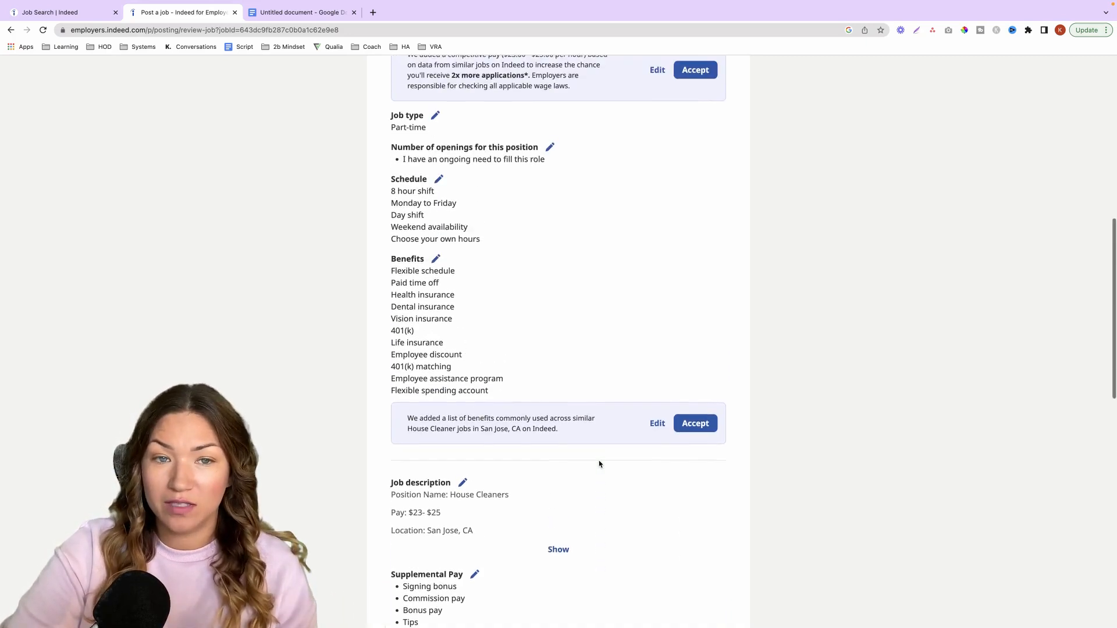
- Review the job type, schedule, benefits and description, and try to confirm the House Cleaner job post
{"action": "scroll", "coordinate": [494, 309], "scroll_direction": "up", "scroll_amount": 1}
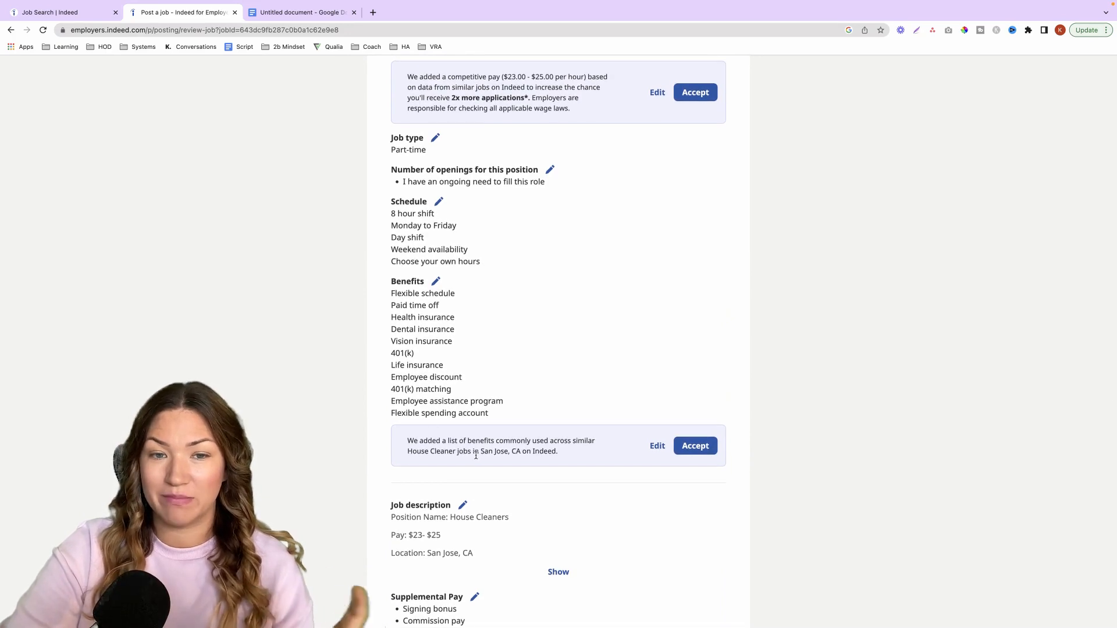
{"action": "scroll", "coordinate": [492, 460], "scroll_direction": "down", "scroll_amount": 1}
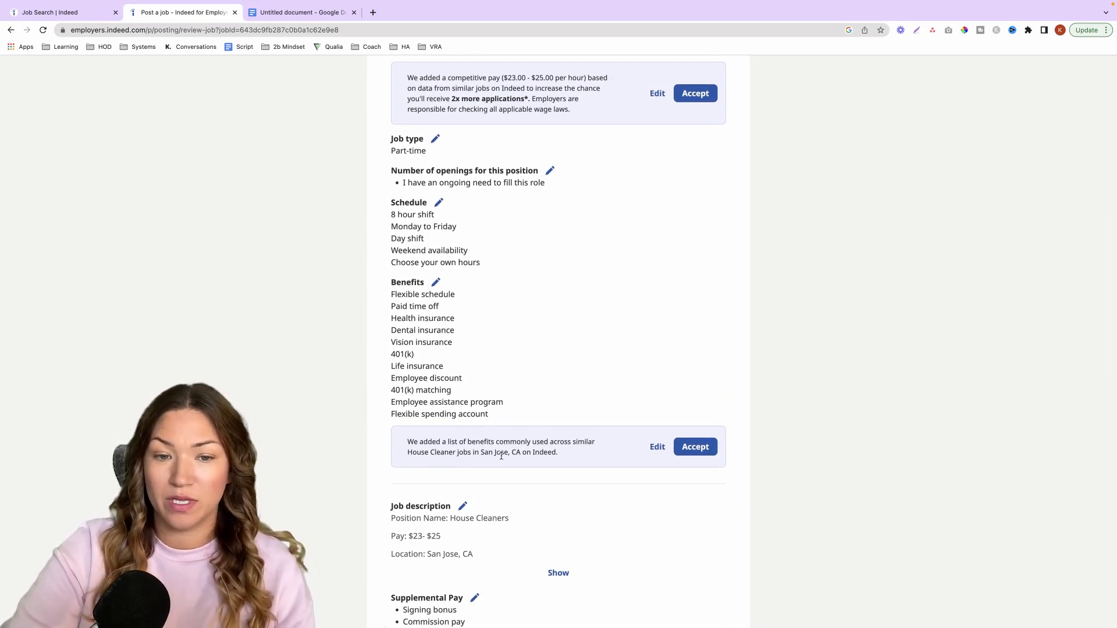
{"action": "scroll", "coordinate": [506, 455], "scroll_direction": "down", "scroll_amount": 1}
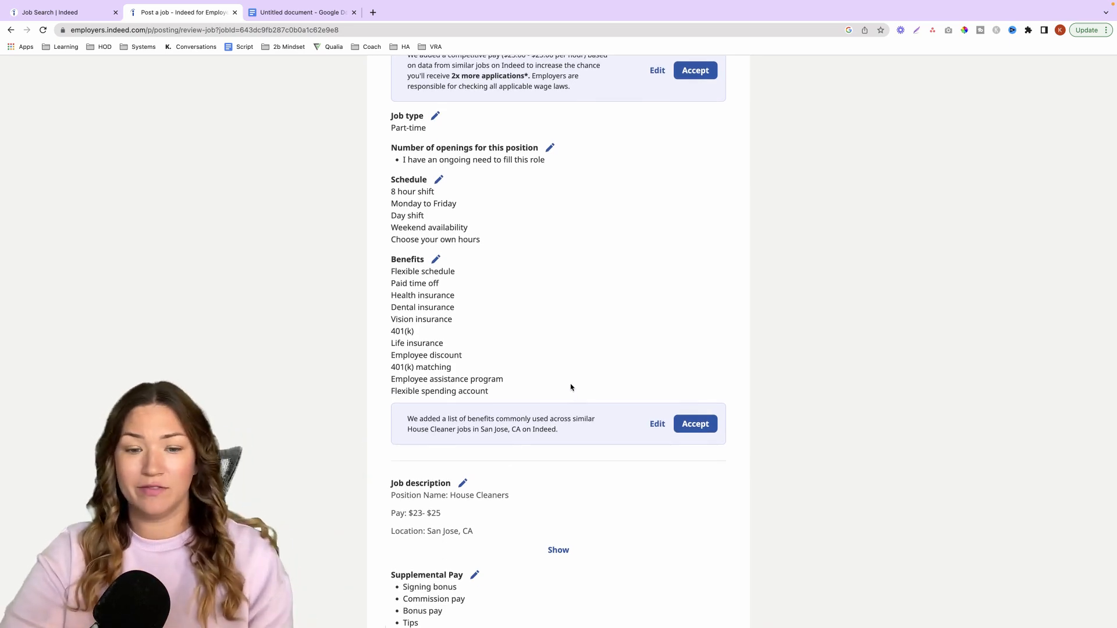
{"action": "scroll", "coordinate": [573, 389], "scroll_direction": "down", "scroll_amount": 15}
{"action": "left_click", "coordinate": [710, 537]}
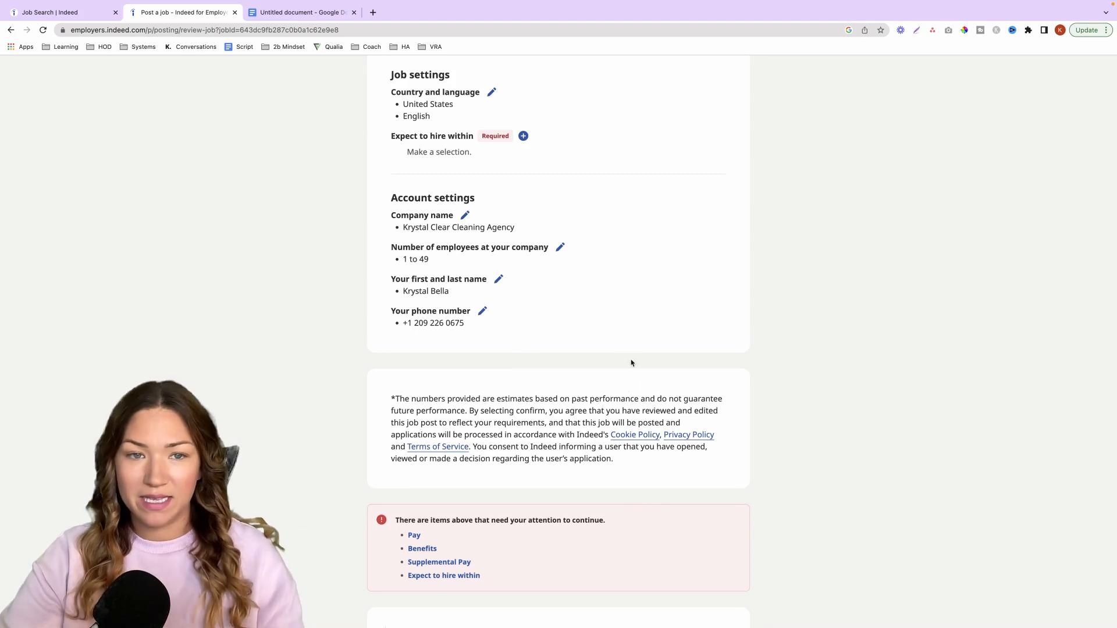
- Set the hiring timeline for the job to 1 to 3 days and save it
{"action": "left_click", "coordinate": [523, 137]}
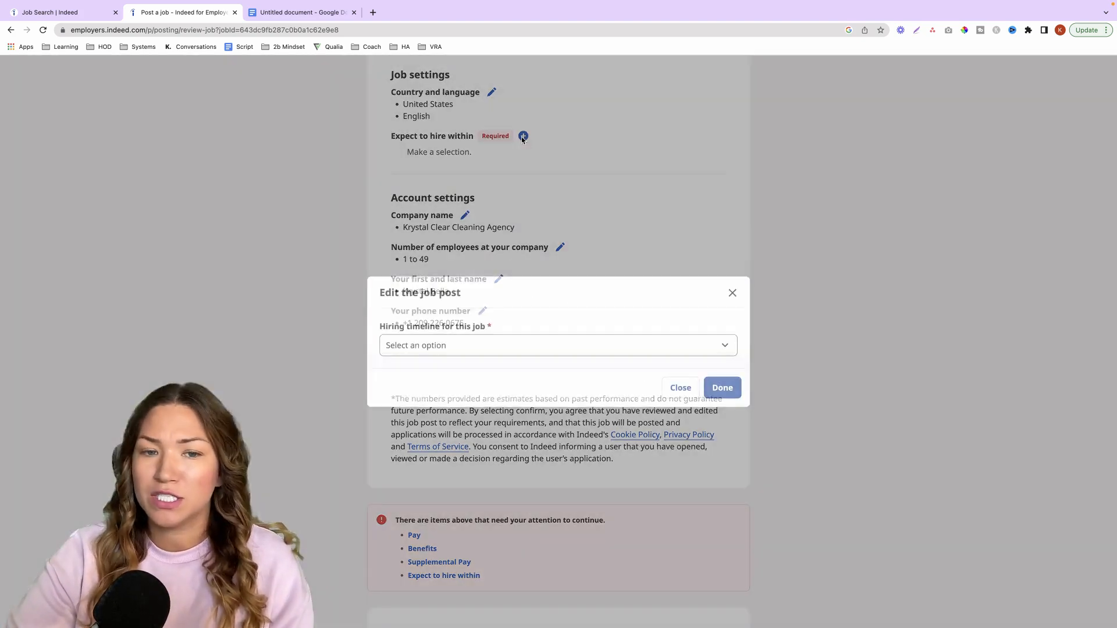
{"action": "left_click", "coordinate": [505, 346]}
{"action": "left_click", "coordinate": [504, 359]}
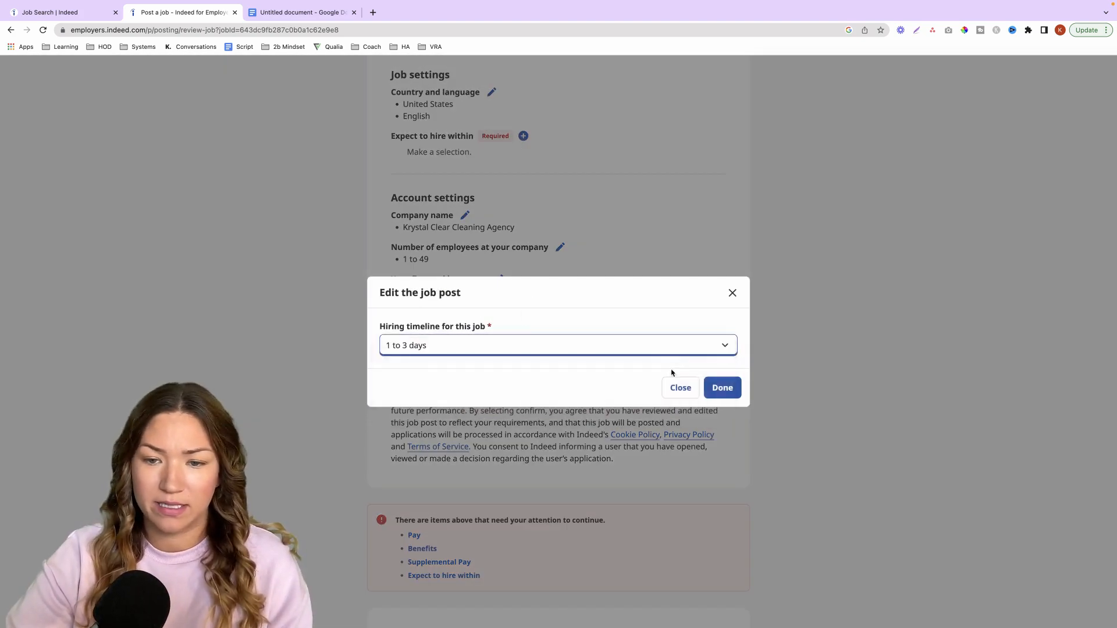
{"action": "left_click", "coordinate": [722, 387]}
- Accept the suggested supplemental pay, benefits and $23.00 - $25.00 hourly pay, and confirm the job post
{"action": "scroll", "coordinate": [548, 465], "scroll_direction": "up", "scroll_amount": 10}
{"action": "scroll", "coordinate": [548, 465], "scroll_direction": "up", "scroll_amount": 3}
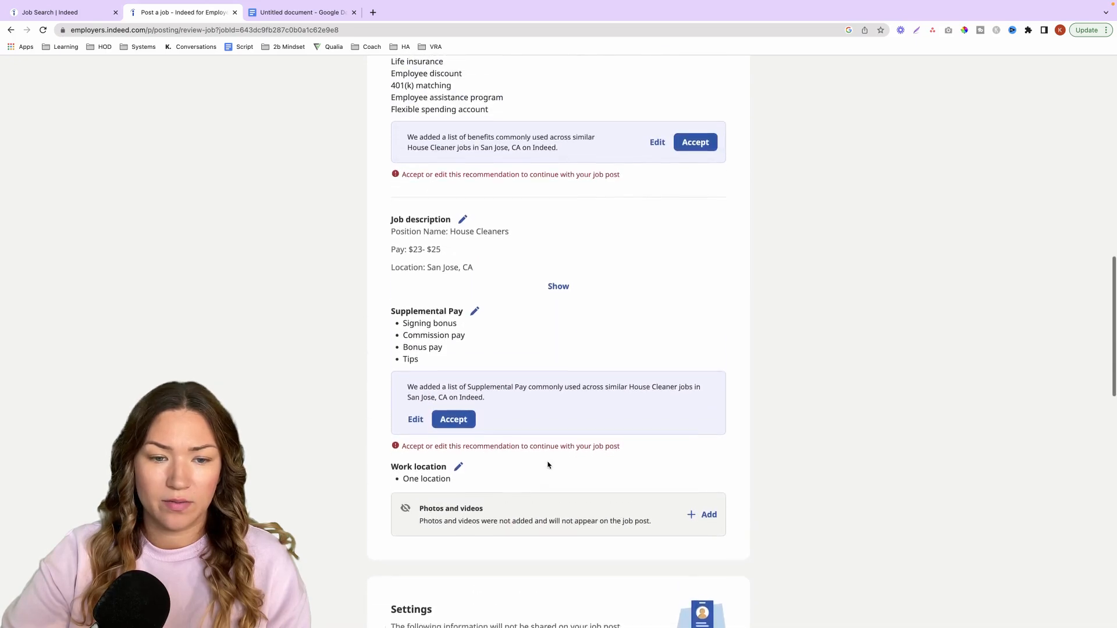
{"action": "left_click", "coordinate": [465, 427]}
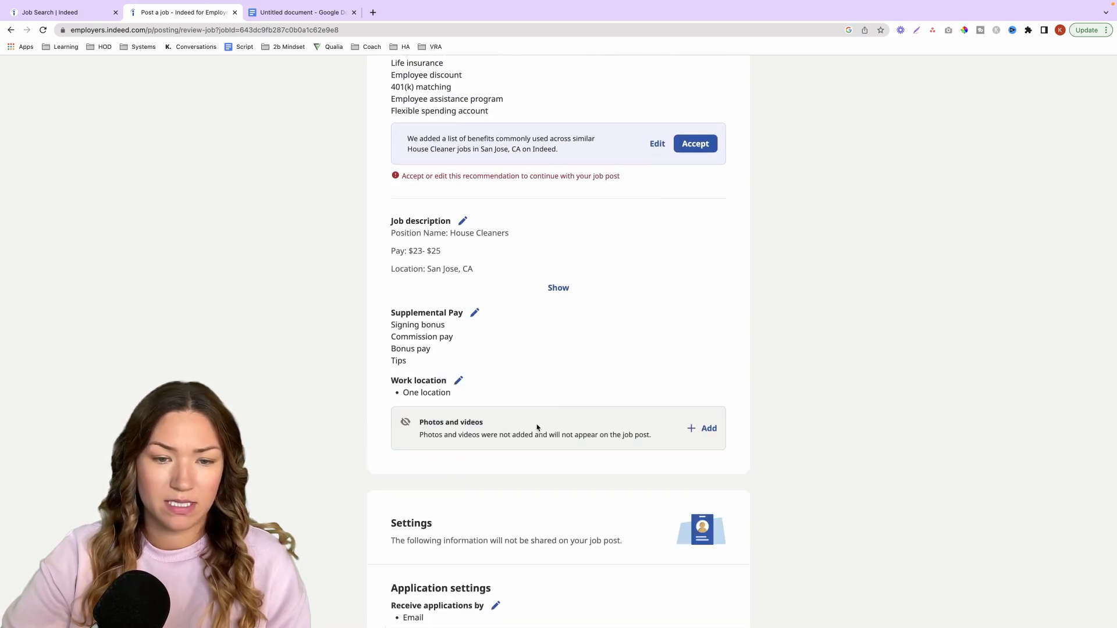
{"action": "left_click", "coordinate": [695, 144]}
{"action": "scroll", "coordinate": [653, 390], "scroll_direction": "up", "scroll_amount": 15}
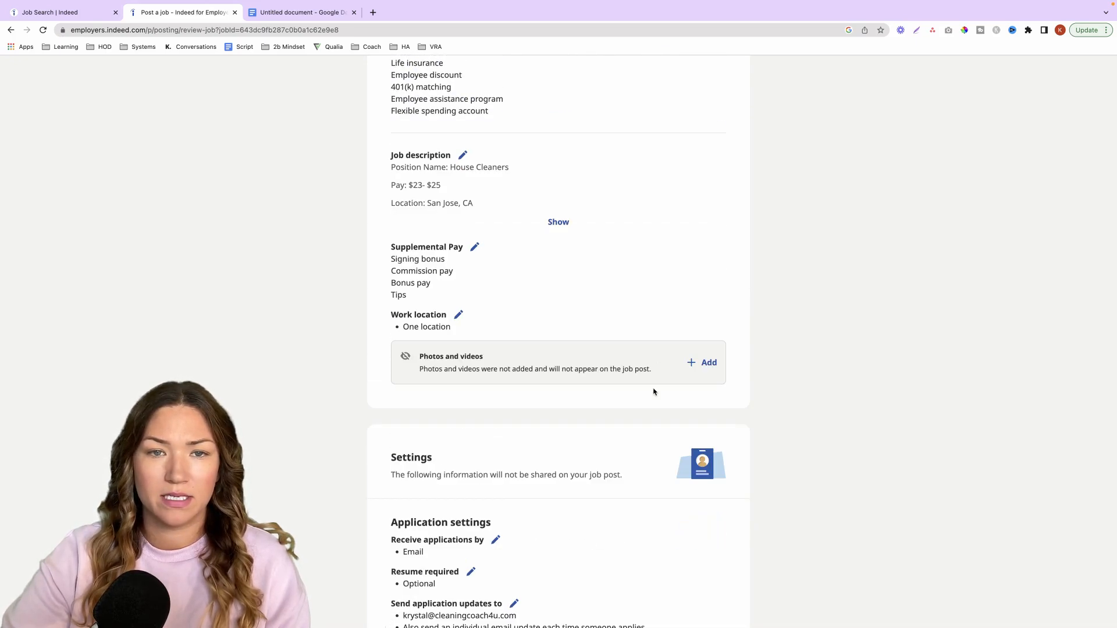
{"action": "scroll", "coordinate": [656, 392], "scroll_direction": "down", "scroll_amount": 2}
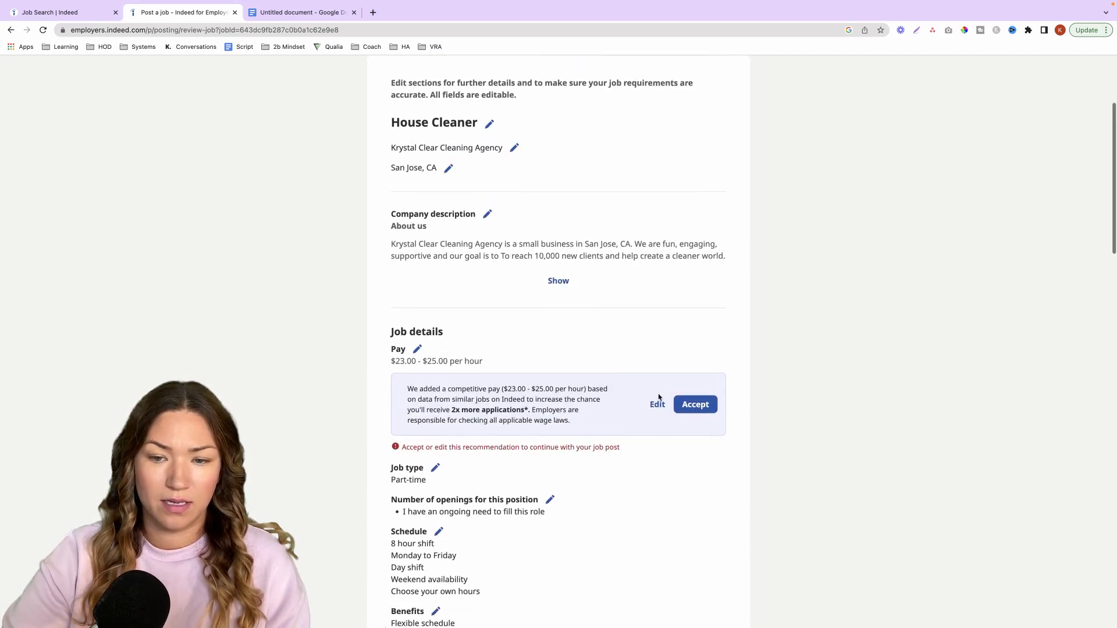
{"action": "left_click", "coordinate": [700, 393]}
{"action": "scroll", "coordinate": [645, 445], "scroll_direction": "down", "scroll_amount": 6}
{"action": "scroll", "coordinate": [649, 459], "scroll_direction": "down", "scroll_amount": 10}
{"action": "left_click", "coordinate": [693, 510]}
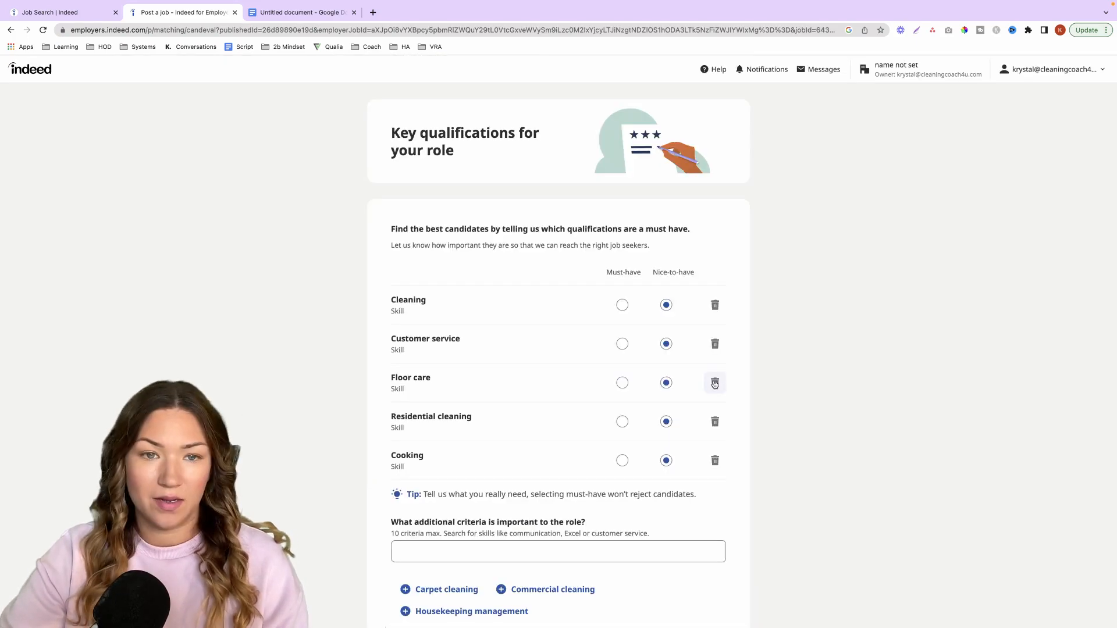
- Skip choosing key qualifications for the role
{"action": "left_click", "coordinate": [714, 384]}
{"action": "left_click", "coordinate": [715, 384]}
{"action": "scroll", "coordinate": [585, 436], "scroll_direction": "down", "scroll_amount": 1}
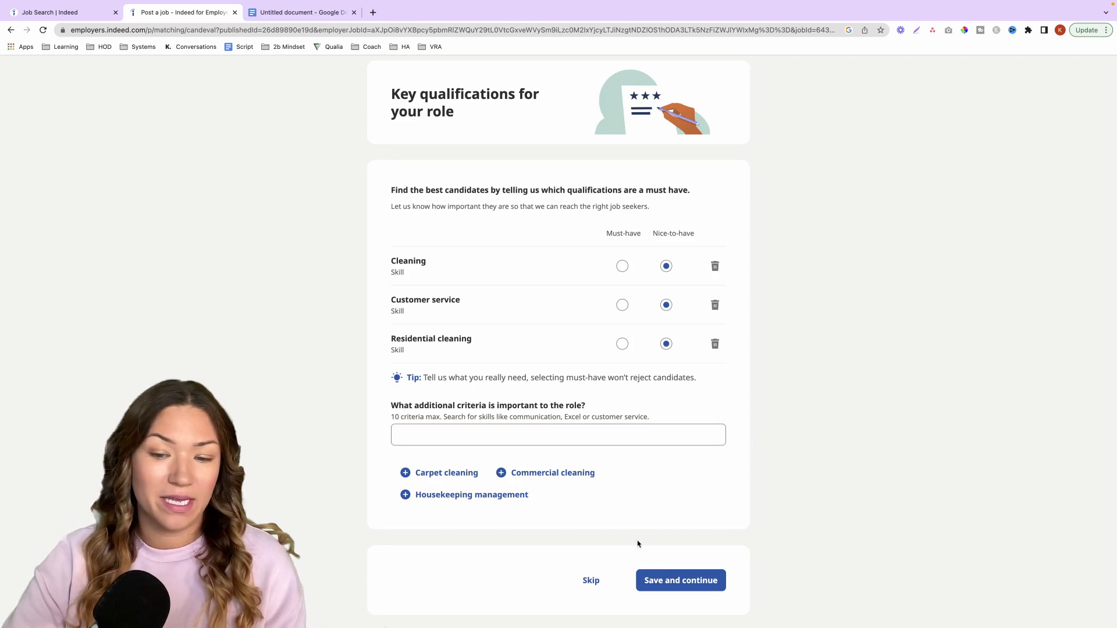
{"action": "left_click", "coordinate": [591, 581]}
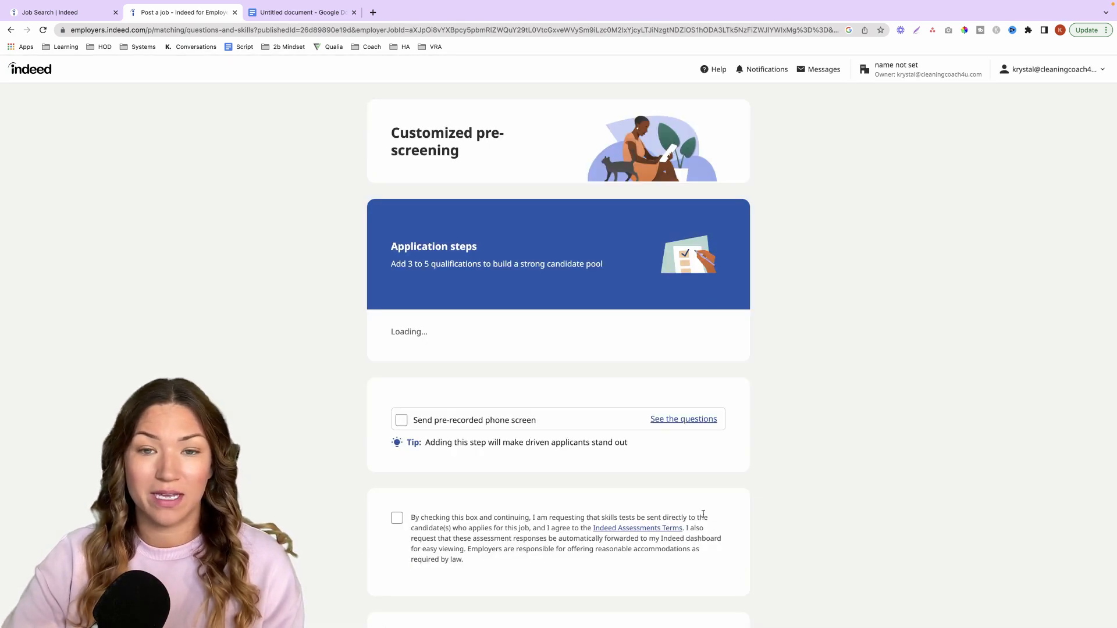
- Remove all suggested application questions and skills tests from the customized pre-screening, and continue without them
{"action": "scroll", "coordinate": [669, 453], "scroll_direction": "down", "scroll_amount": 2}
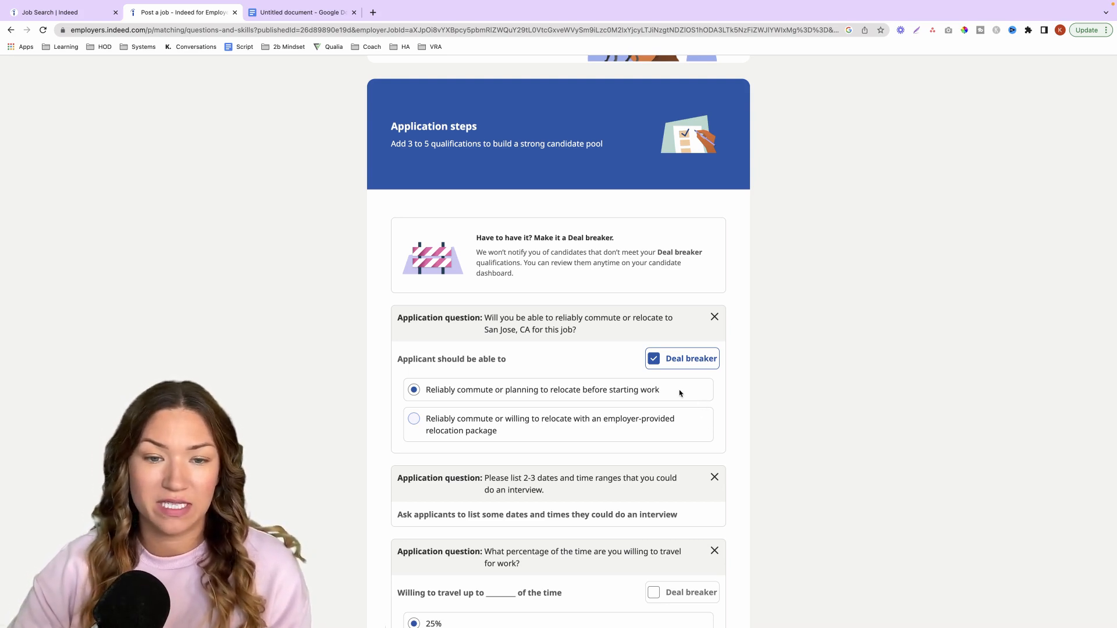
{"action": "scroll", "coordinate": [680, 394], "scroll_direction": "down", "scroll_amount": 10}
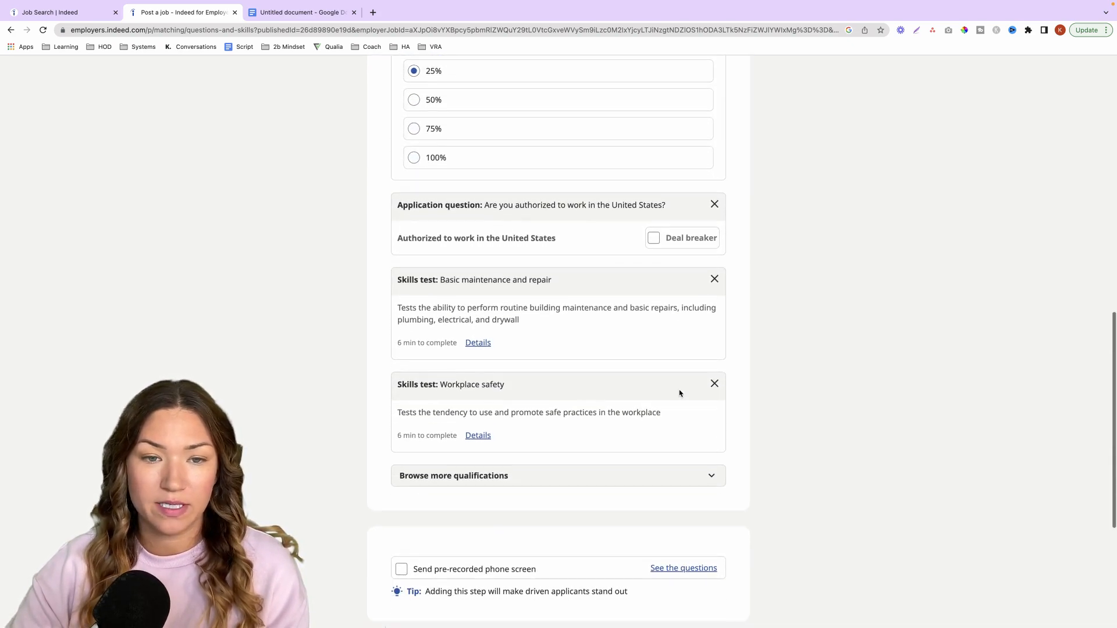
{"action": "left_click", "coordinate": [714, 280]}
{"action": "left_click", "coordinate": [714, 280]}
{"action": "left_click", "coordinate": [715, 265]}
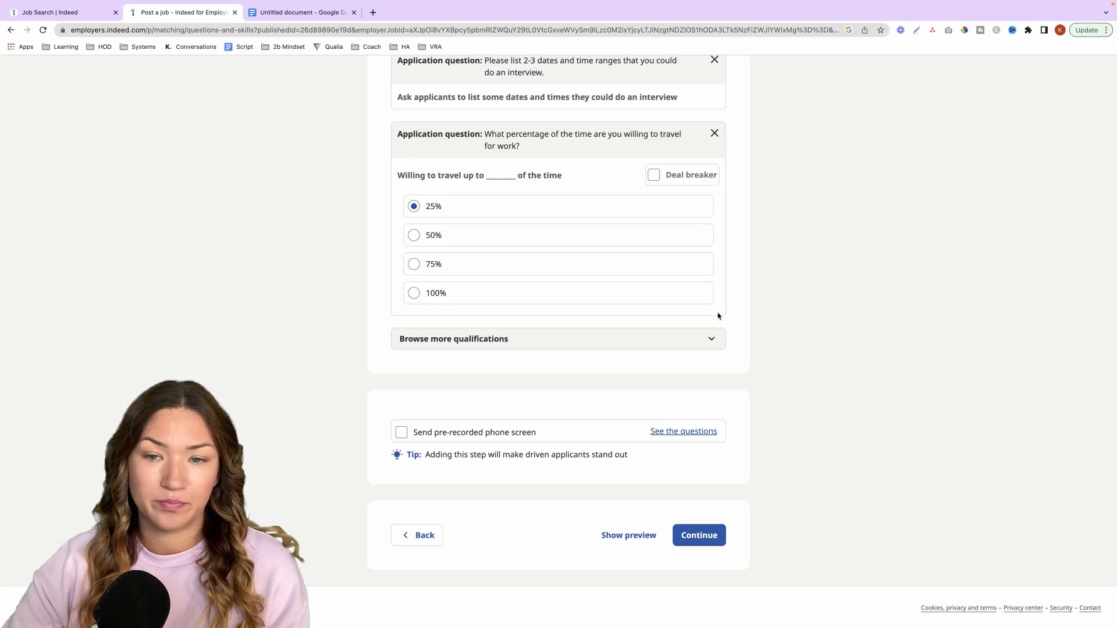
{"action": "scroll", "coordinate": [713, 326], "scroll_direction": "up", "scroll_amount": 3}
{"action": "left_click", "coordinate": [714, 313]}
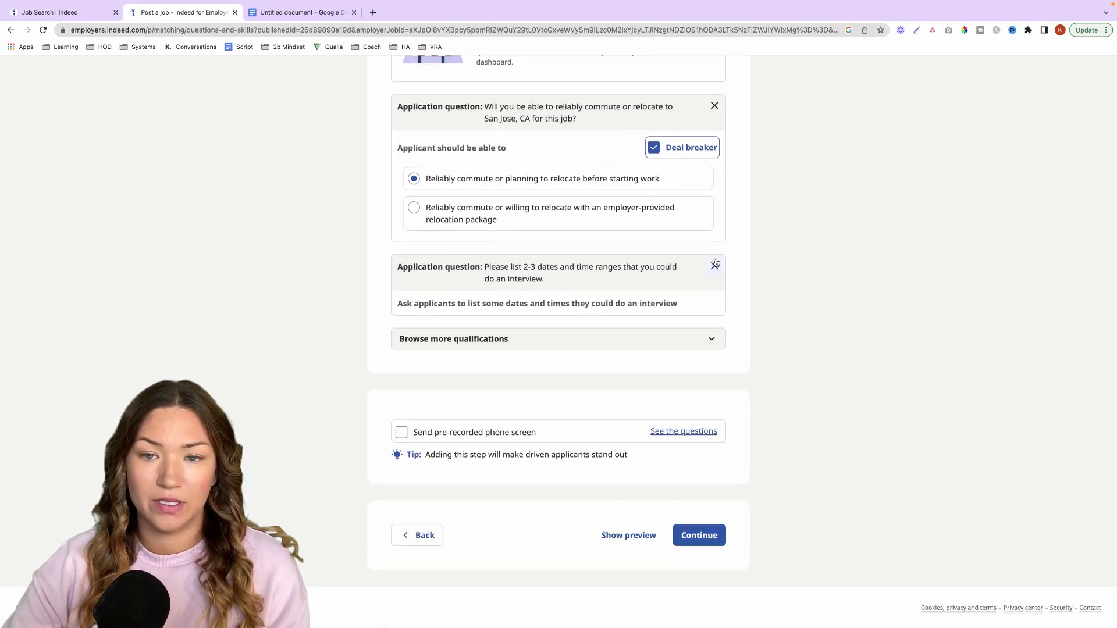
{"action": "left_click", "coordinate": [714, 263]}
{"action": "left_click", "coordinate": [715, 181]}
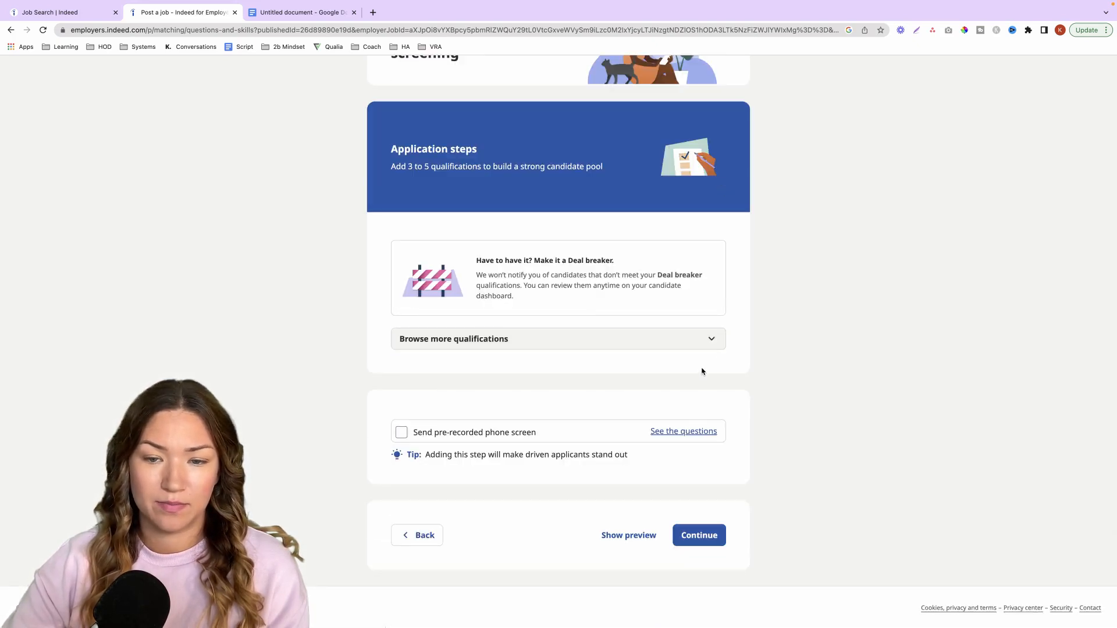
{"action": "left_click", "coordinate": [717, 536]}
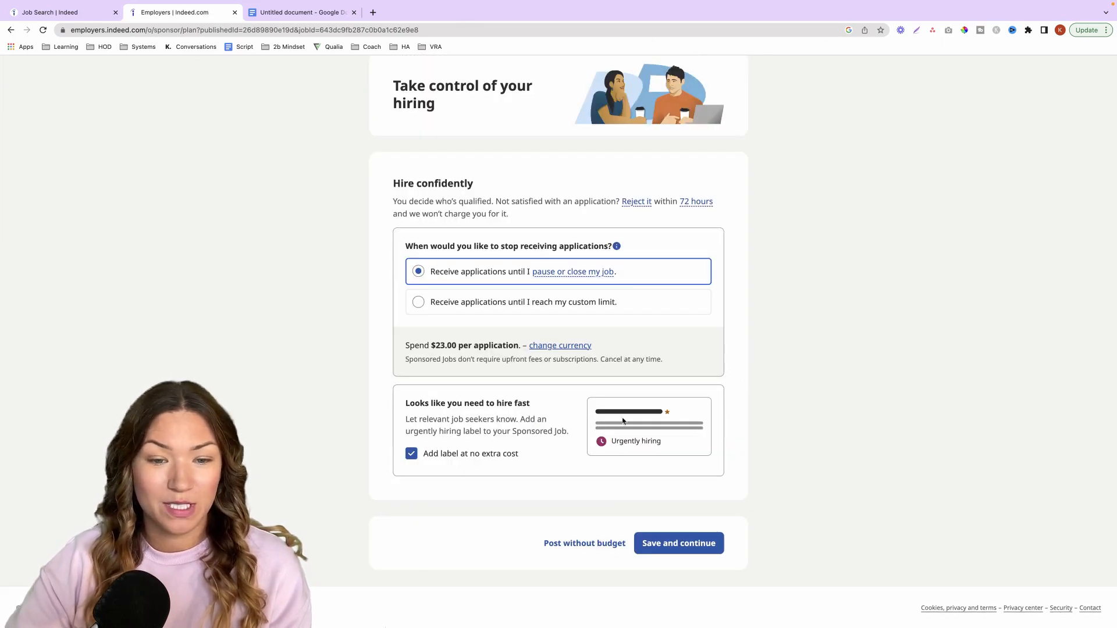
- Turn off the urgently hiring label, post the job without a budget, and open the name entry for account verification
{"action": "left_click", "coordinate": [500, 454]}
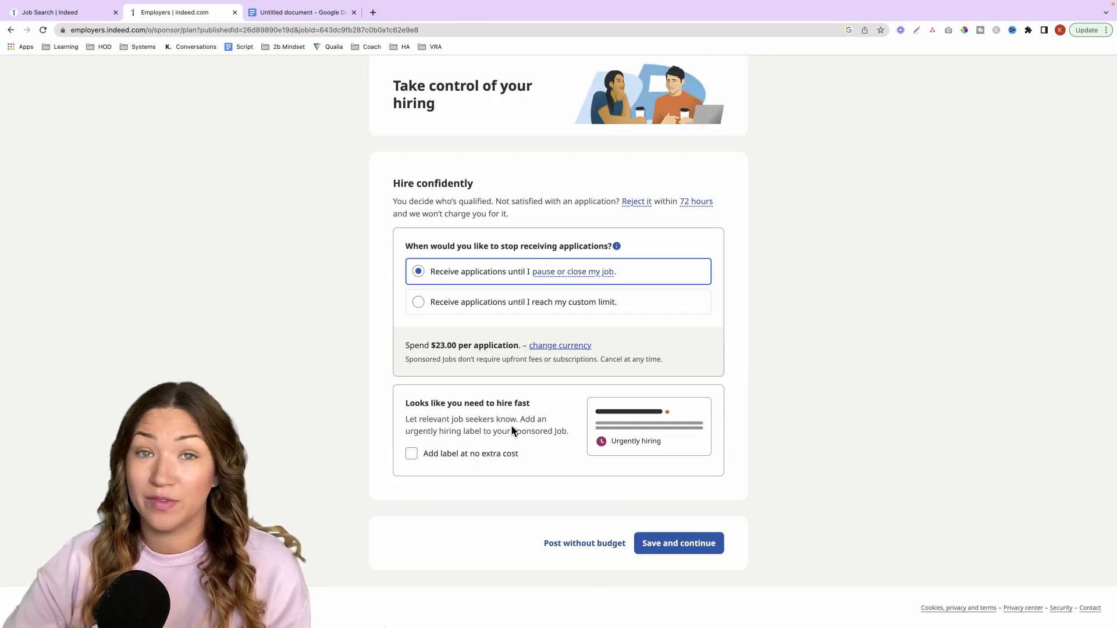
{"action": "left_click", "coordinate": [601, 547]}
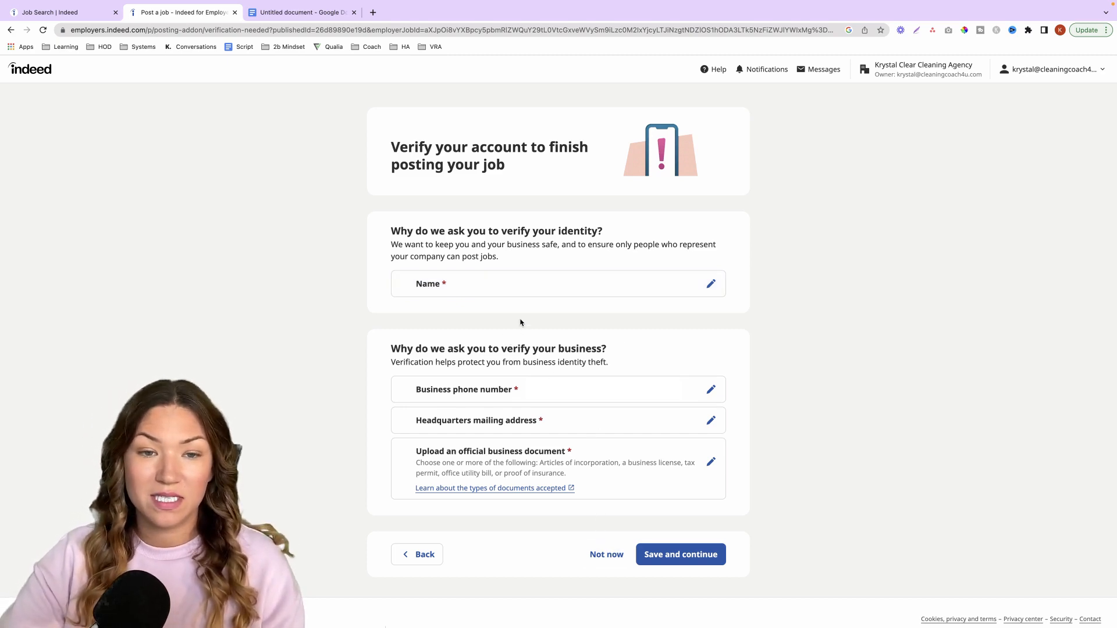
{"action": "left_click", "coordinate": [711, 284]}
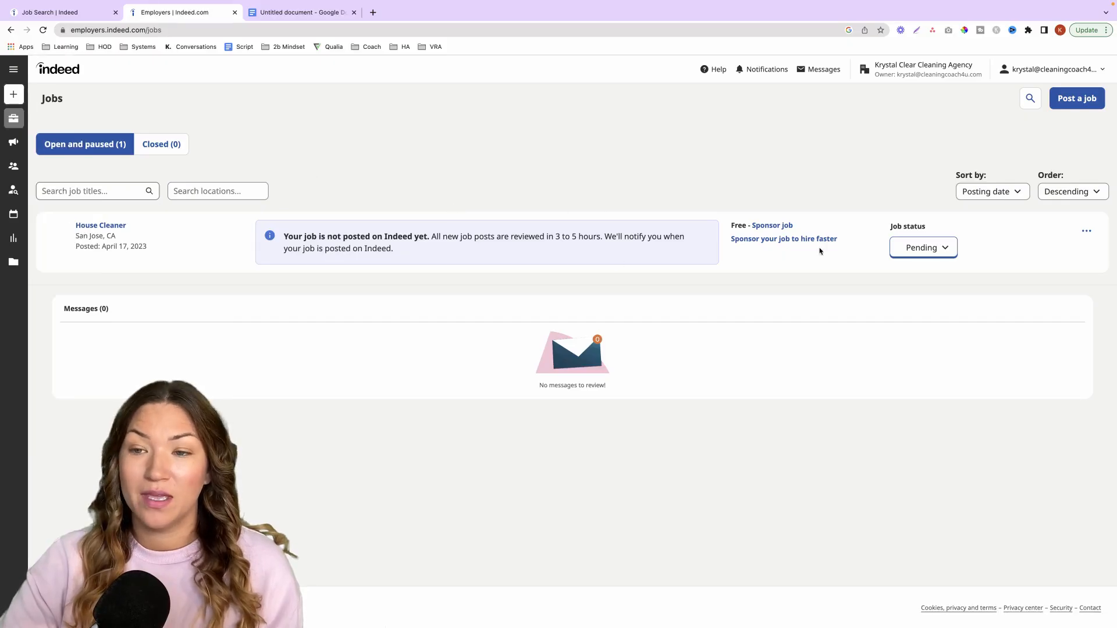
- Pause the House Cleaner job with the reason "Hiring is on hold for this position"
{"action": "left_click", "coordinate": [920, 250]}
{"action": "left_click", "coordinate": [924, 302]}
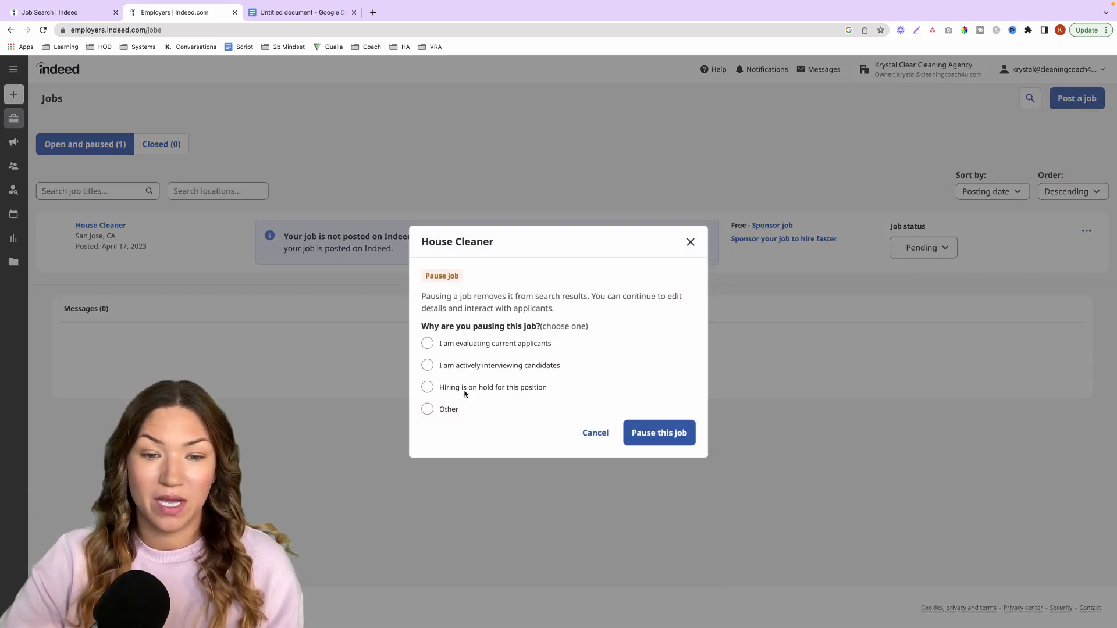
{"action": "left_click", "coordinate": [431, 387]}
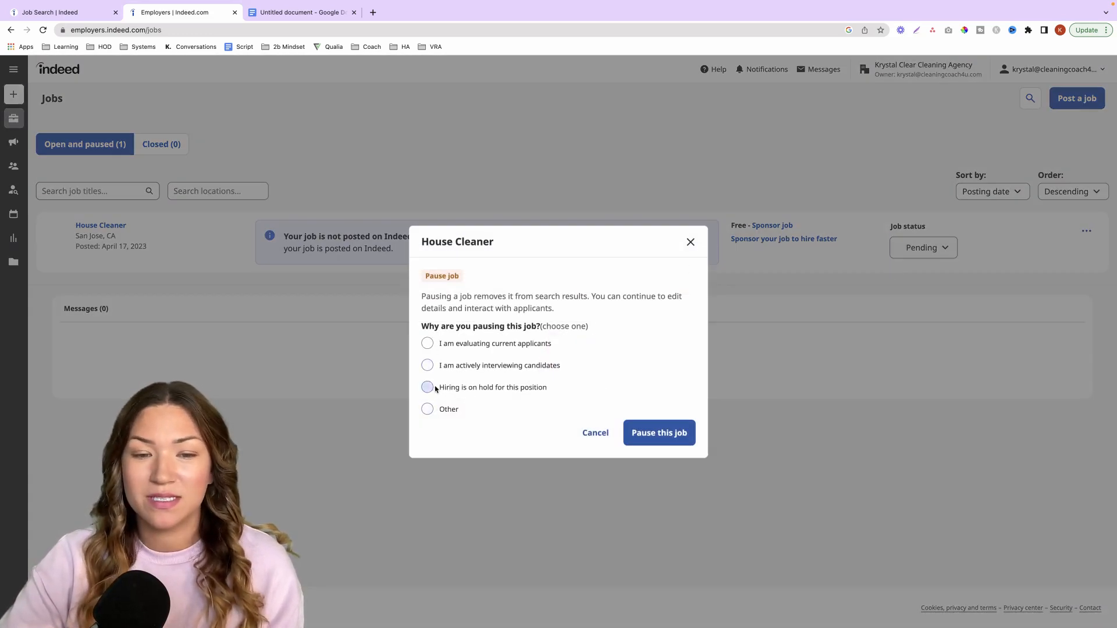
{"action": "left_click", "coordinate": [646, 427]}
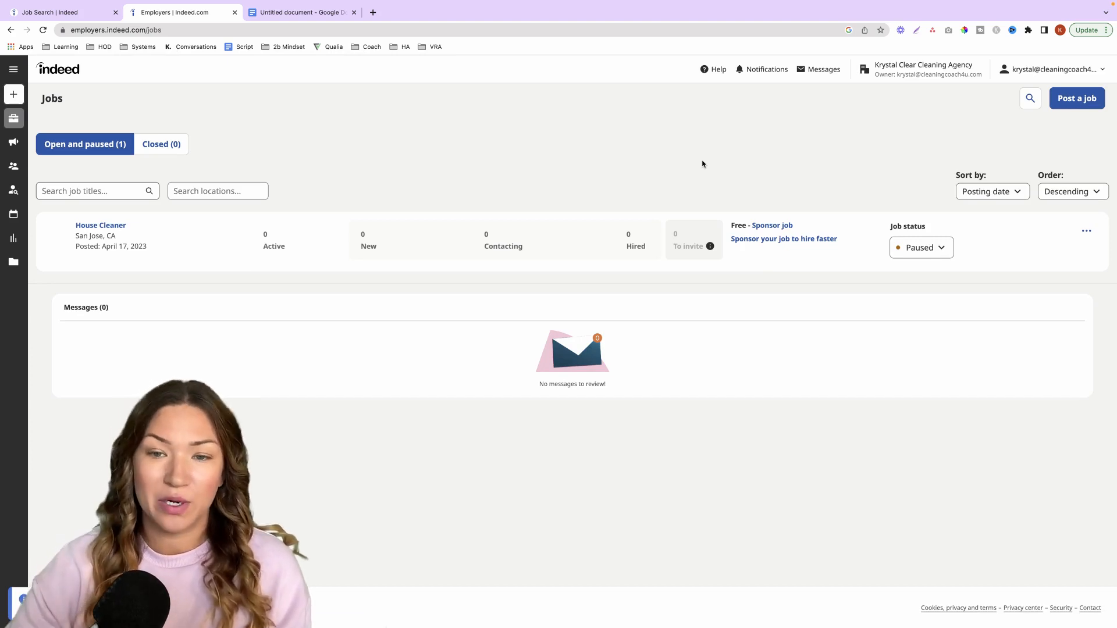
- Open the House Cleaner job post for editing and look through its application and job settings
{"action": "left_click", "coordinate": [1087, 233]}
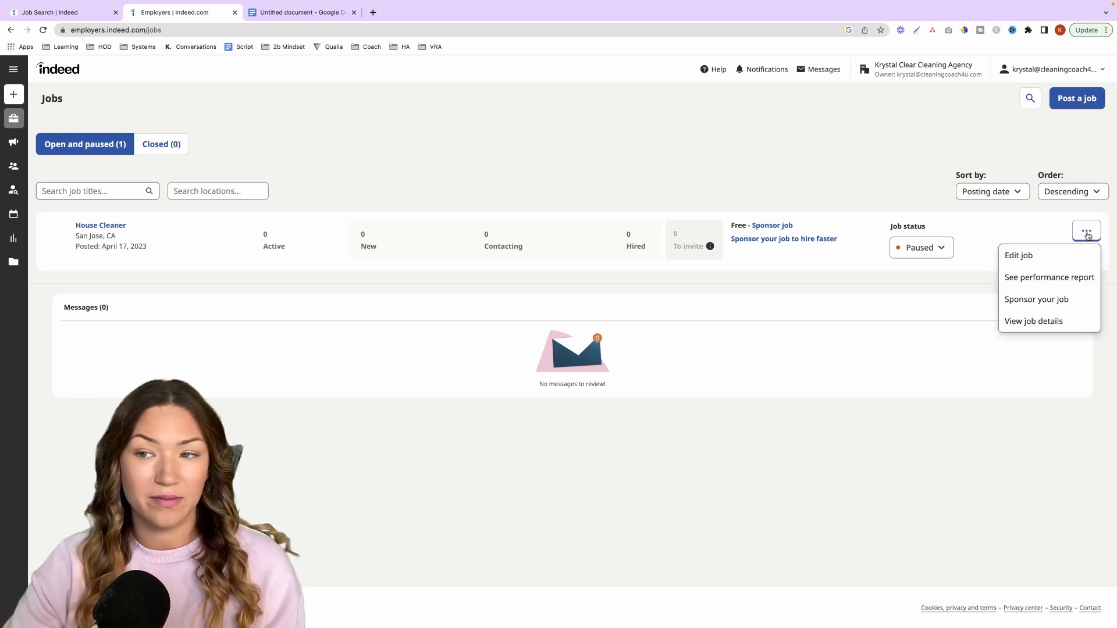
{"action": "left_click", "coordinate": [1027, 255]}
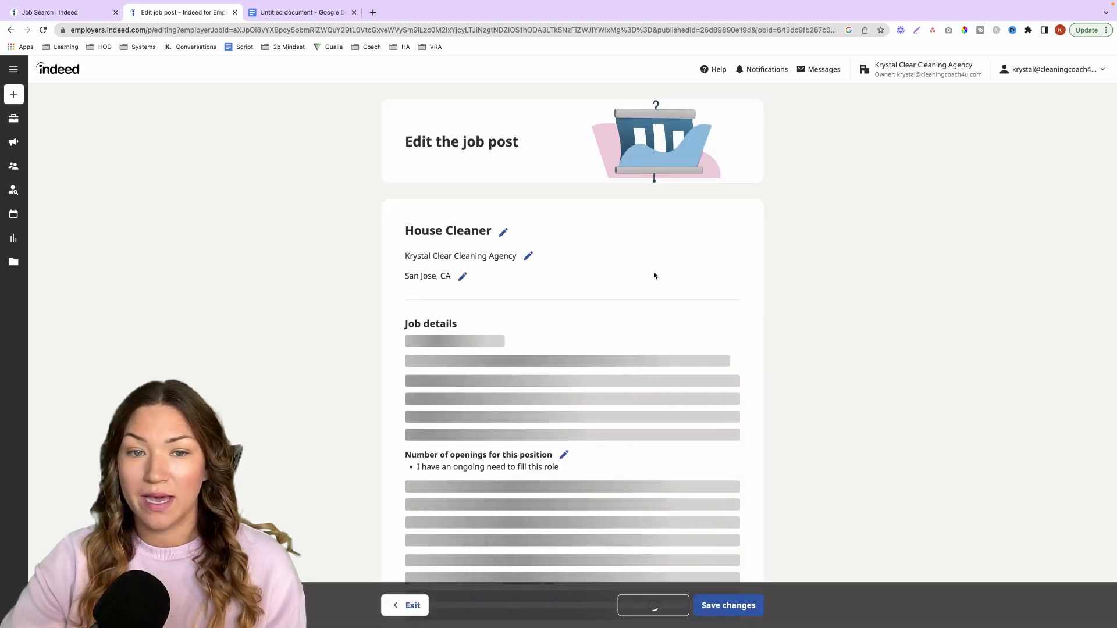
{"action": "scroll", "coordinate": [640, 264], "scroll_direction": "down", "scroll_amount": 15}
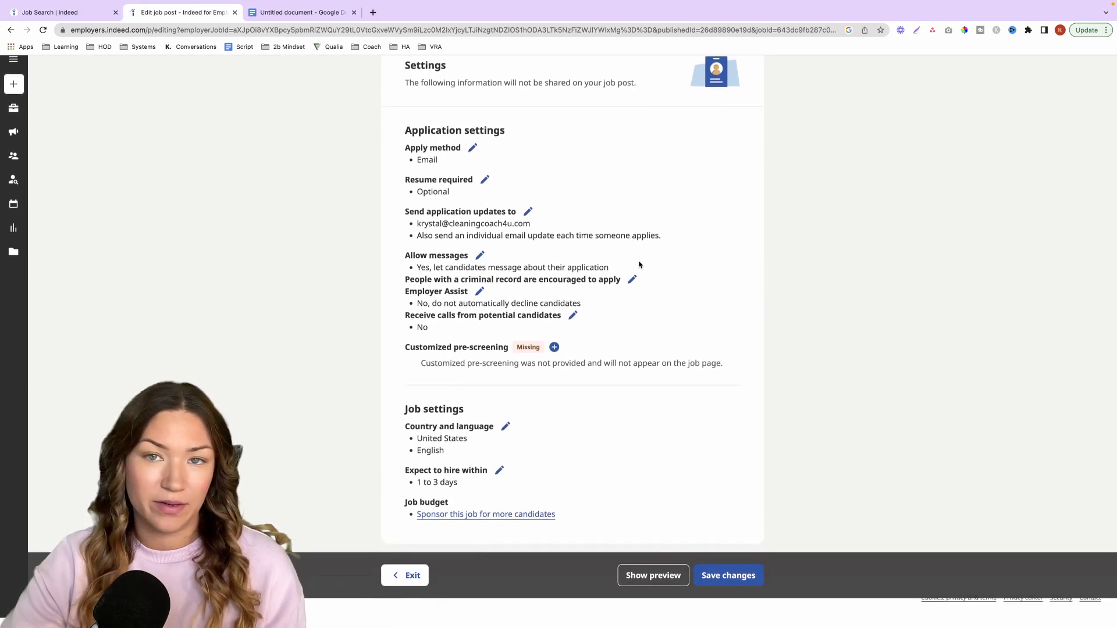
{"action": "left_click", "coordinate": [13, 157]}
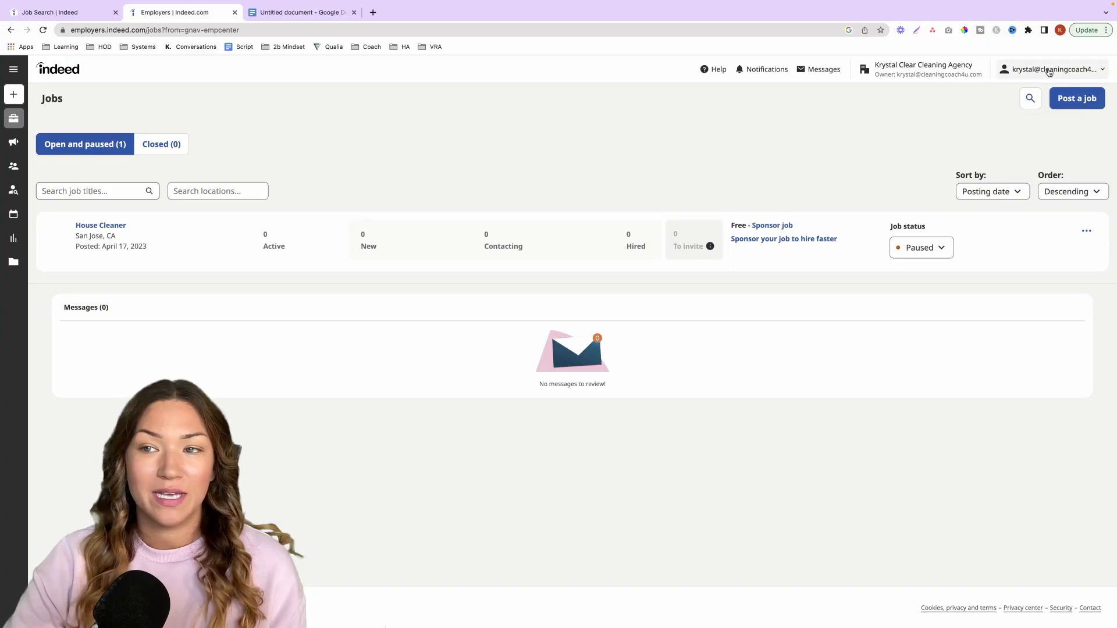
- Open the company account's billing information and start adding a payment method
{"action": "left_click", "coordinate": [1050, 70]}
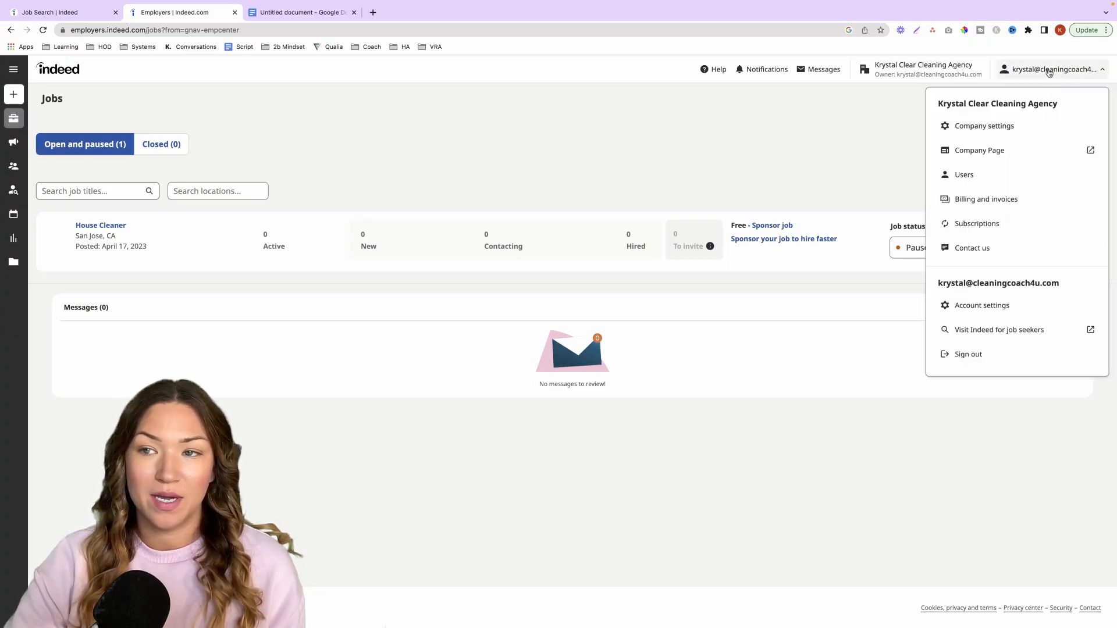
{"action": "left_click", "coordinate": [985, 203]}
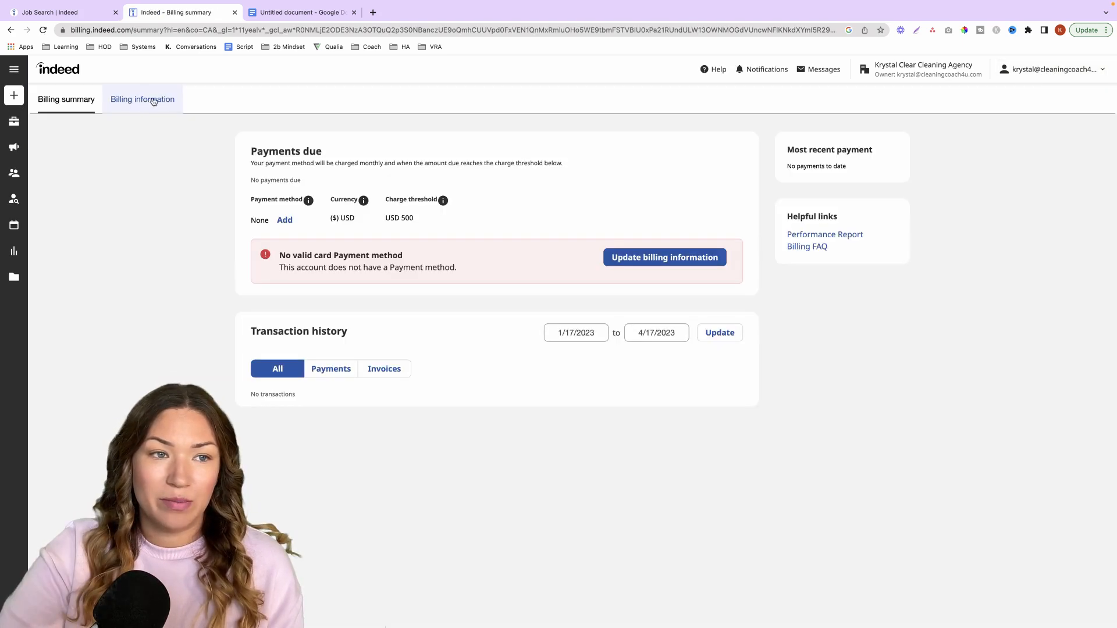
{"action": "left_click", "coordinate": [146, 102]}
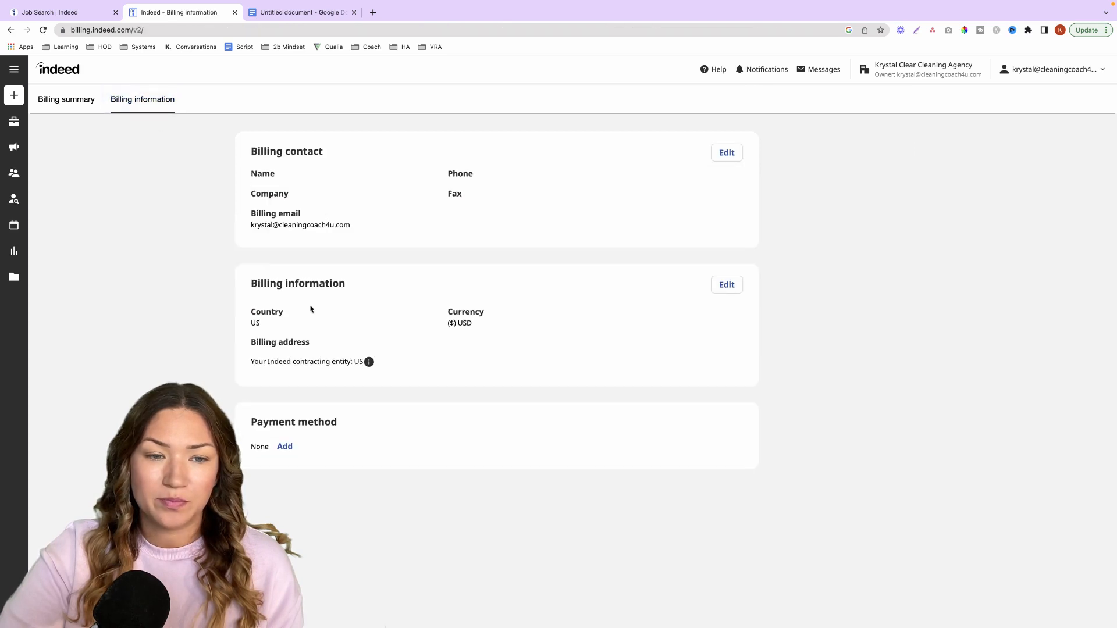
{"action": "left_click", "coordinate": [285, 437]}
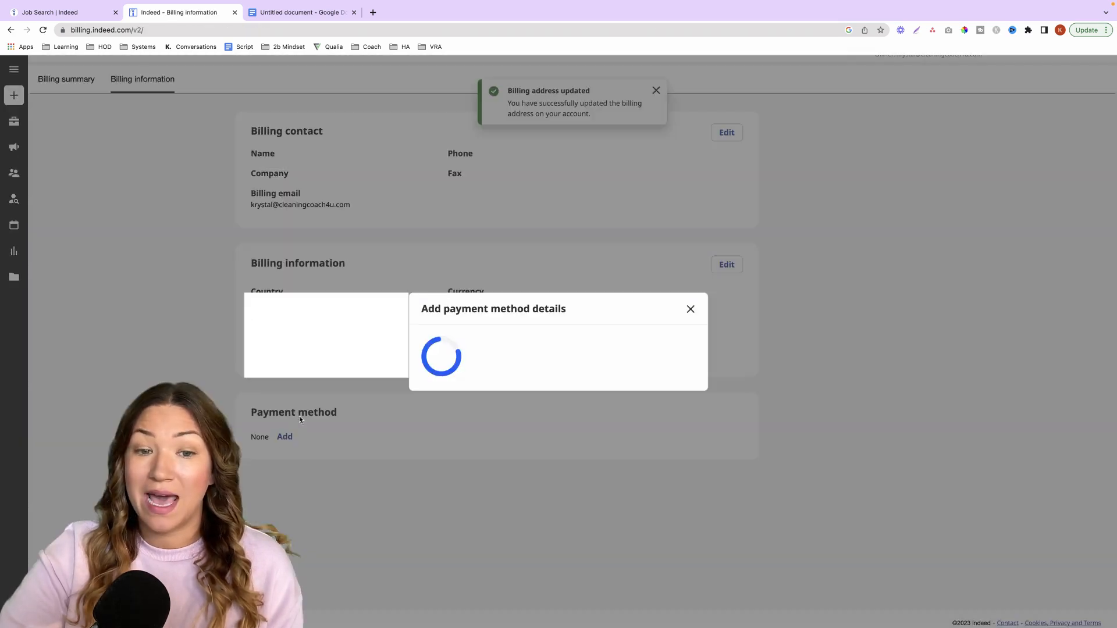